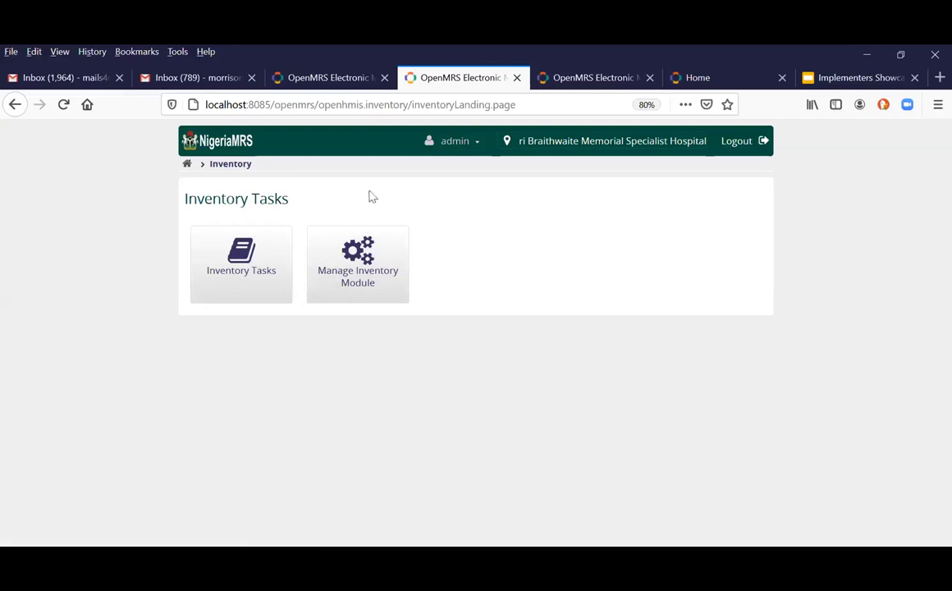
- View the inventory module management options, then open the Inventory Control Card from the inventory tasks
click(358, 280)
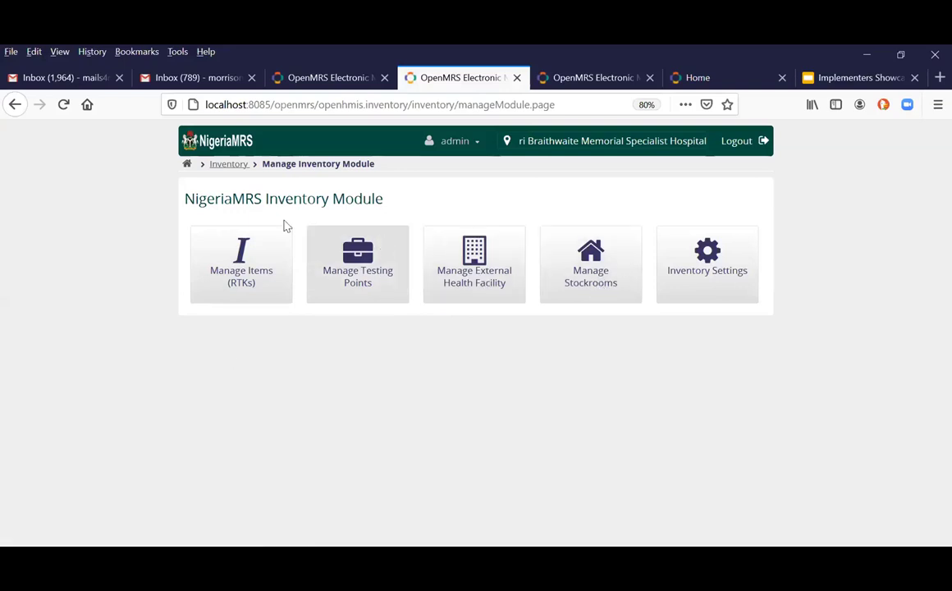
click(237, 163)
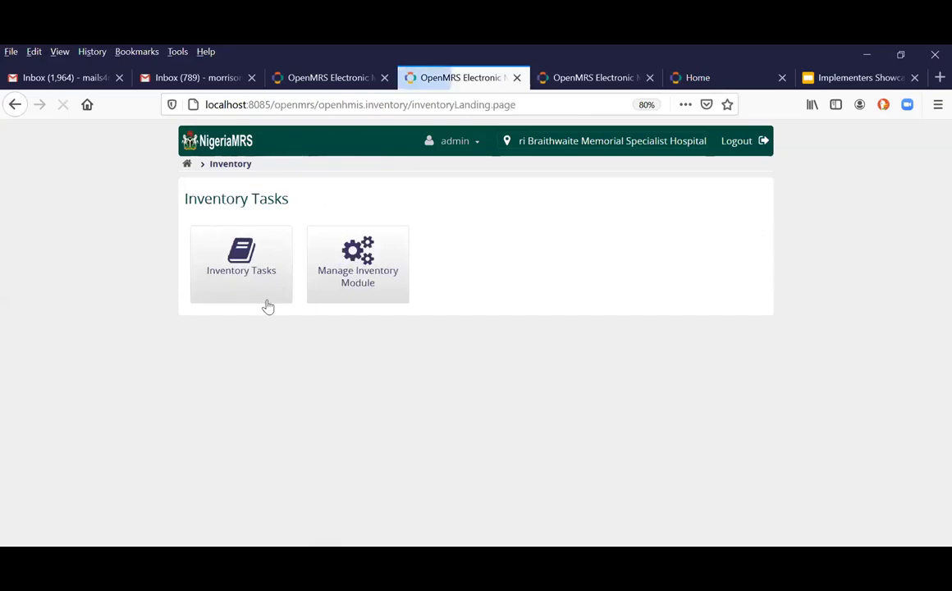
click(227, 282)
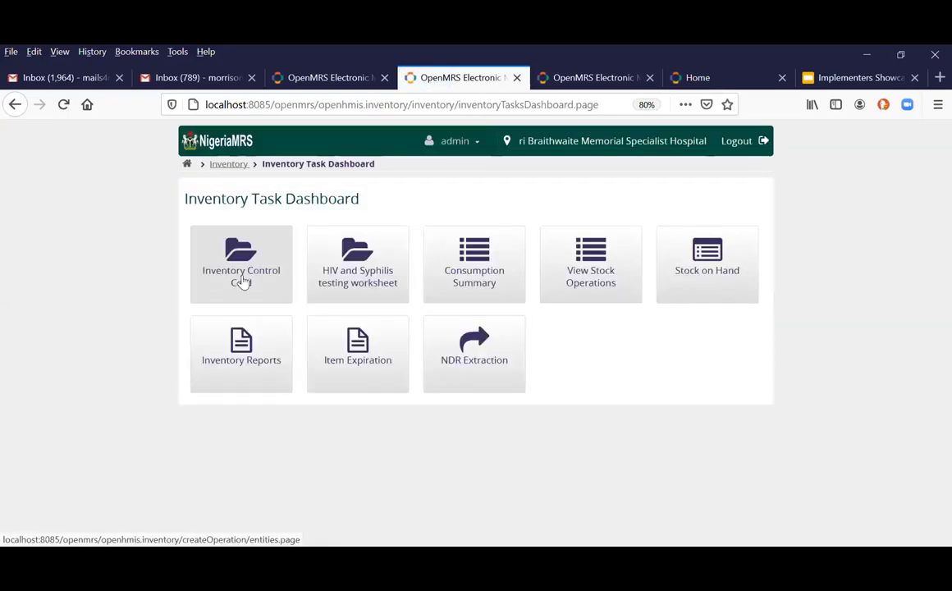
click(245, 277)
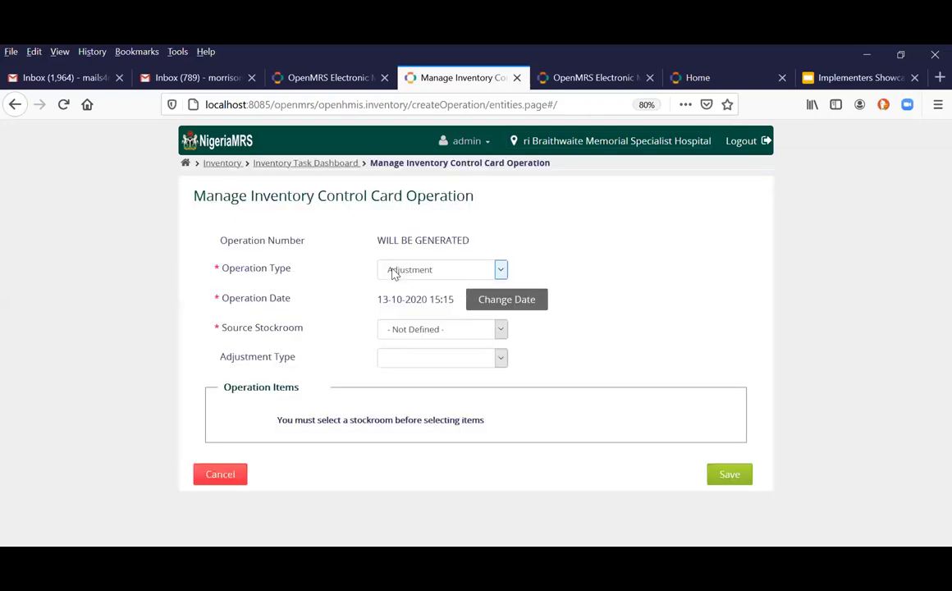
- Set the inventory control card's operation type to Receipt
click(392, 270)
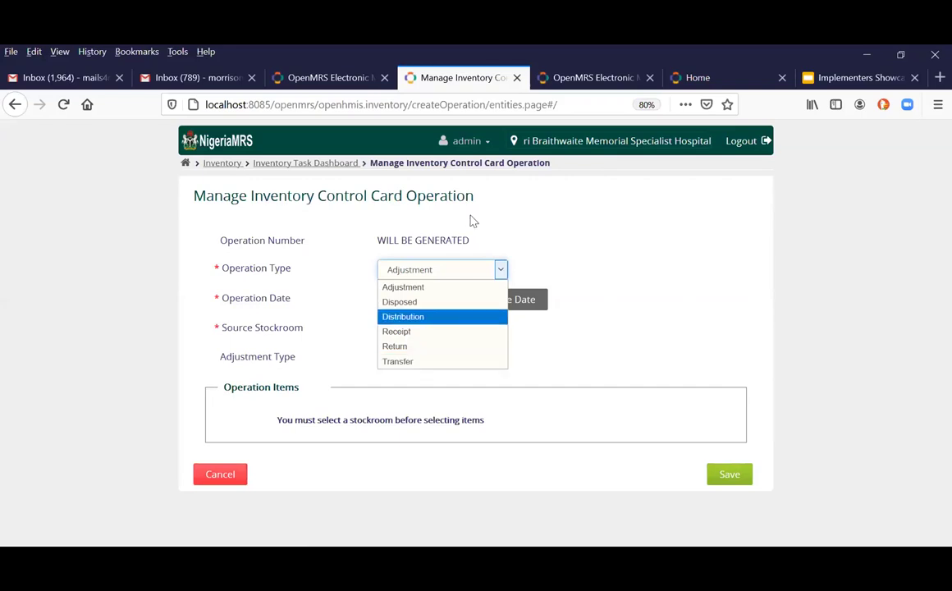
click(431, 267)
key(r)
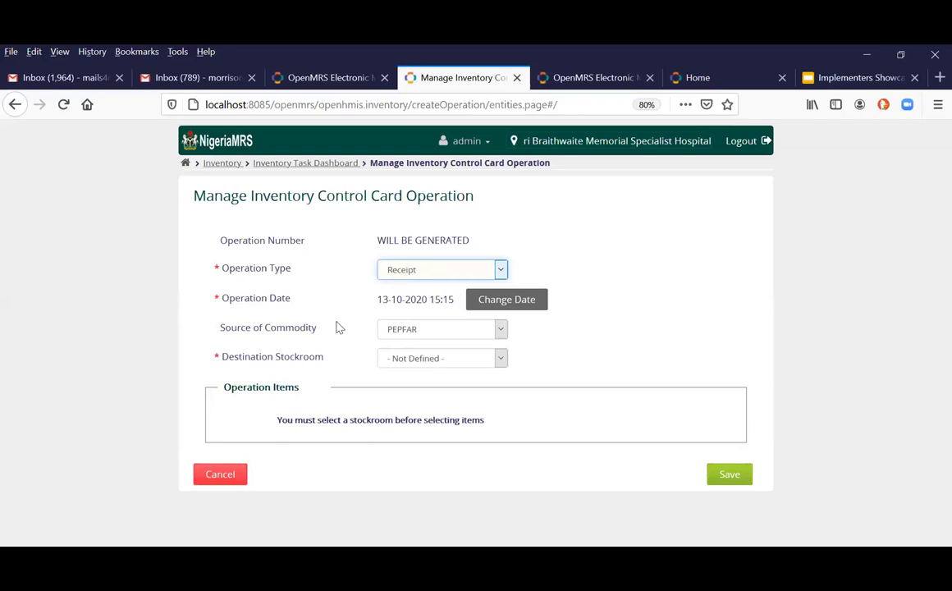
- Change the operation type to Transfer and choose Delta as the receiving institution's state
click(393, 276)
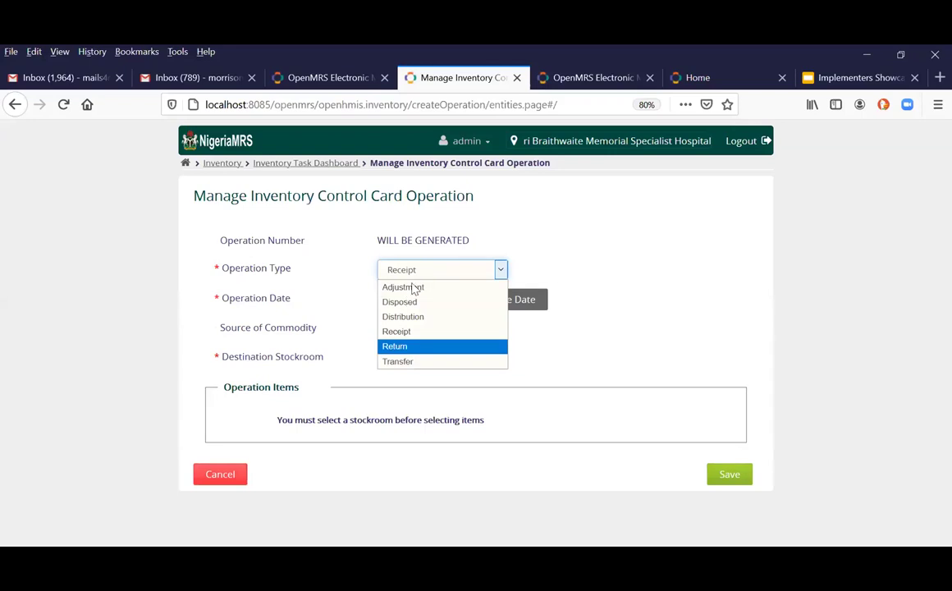
click(414, 362)
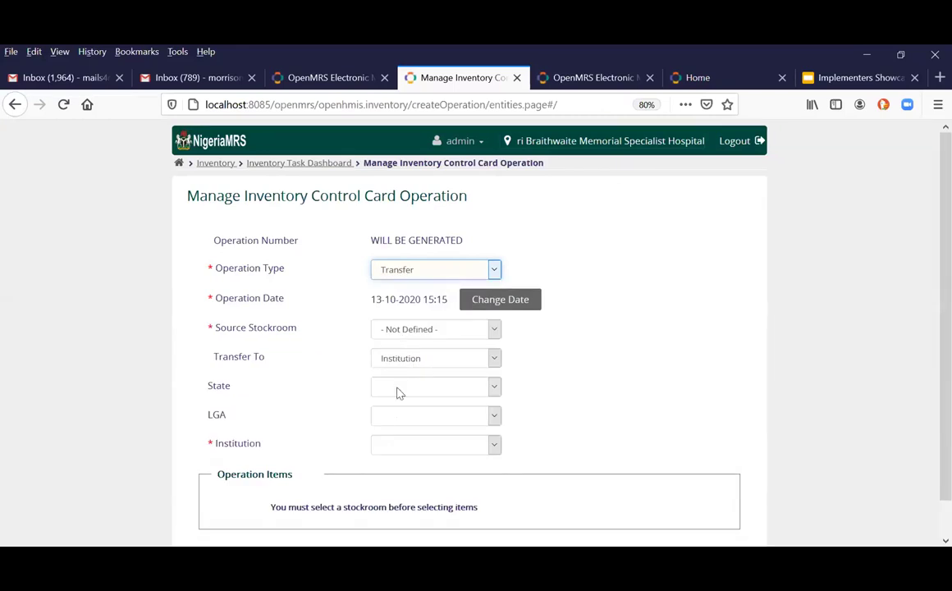
click(435, 385)
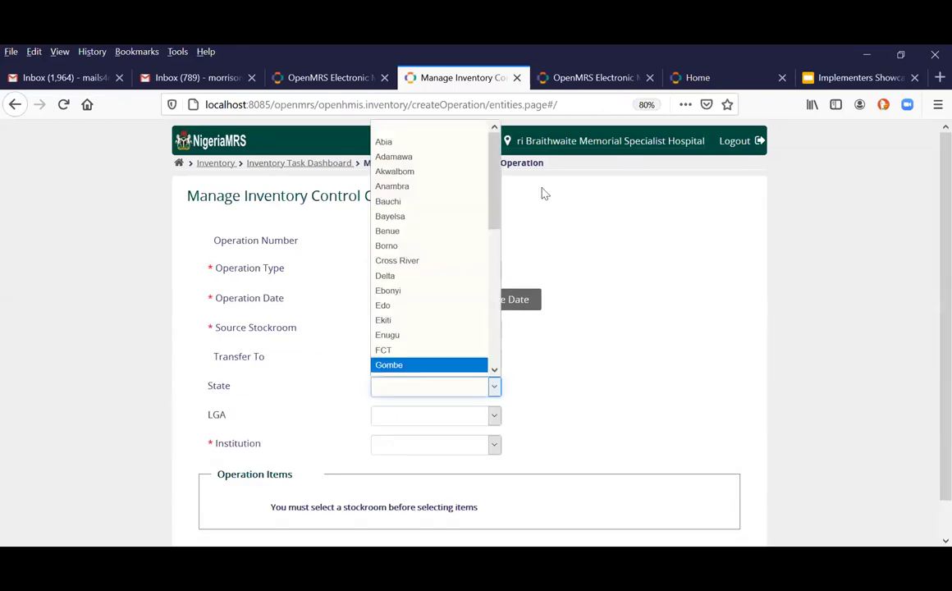
click(394, 259)
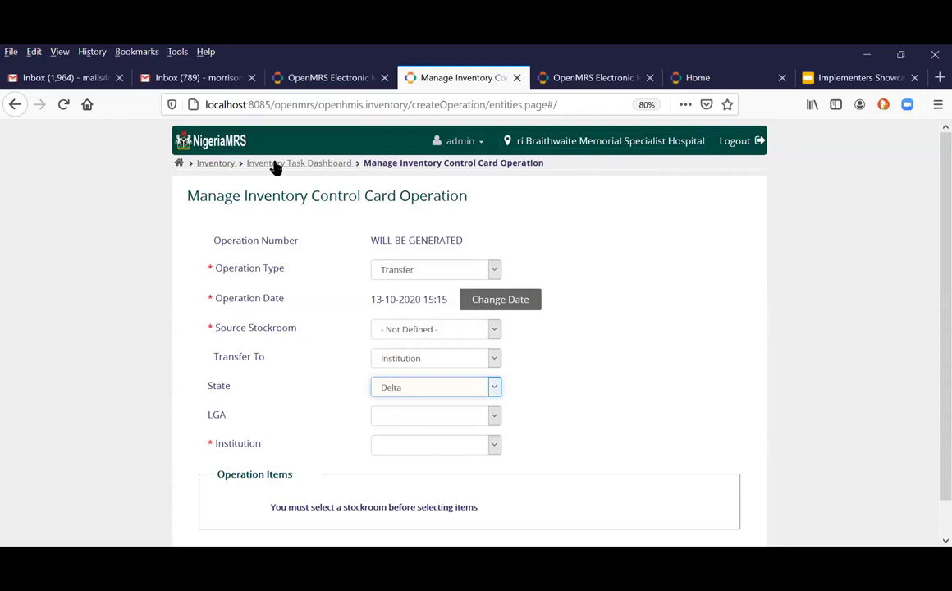
- Start a new consumption entry in the HIV and Syphilis testing worksheet with In-Pat as the testing point
click(275, 164)
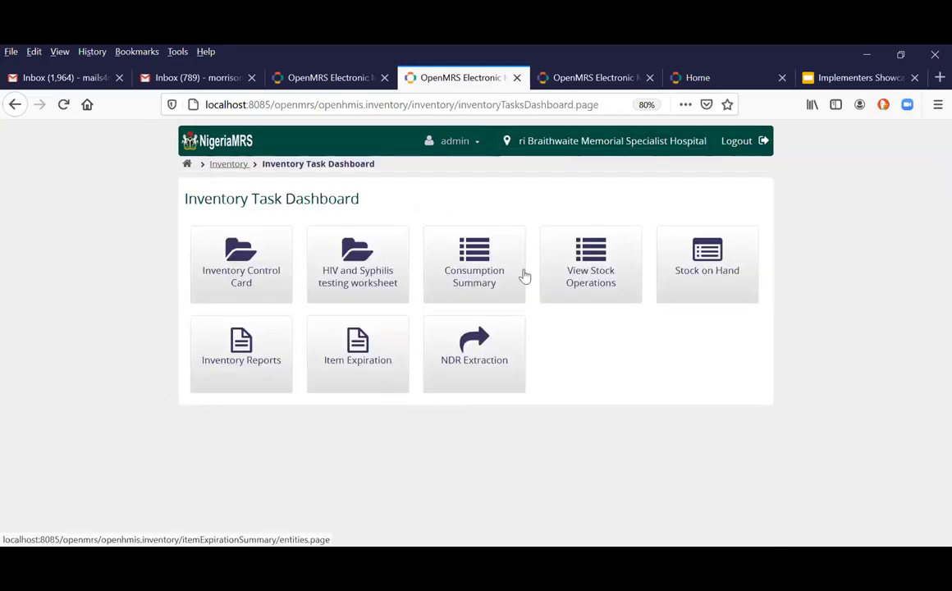
click(368, 277)
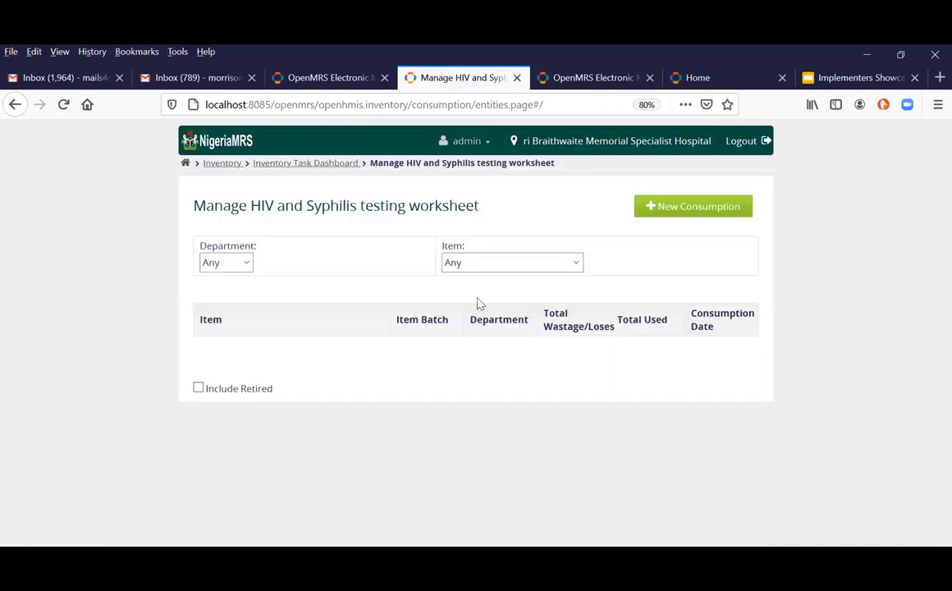
click(665, 206)
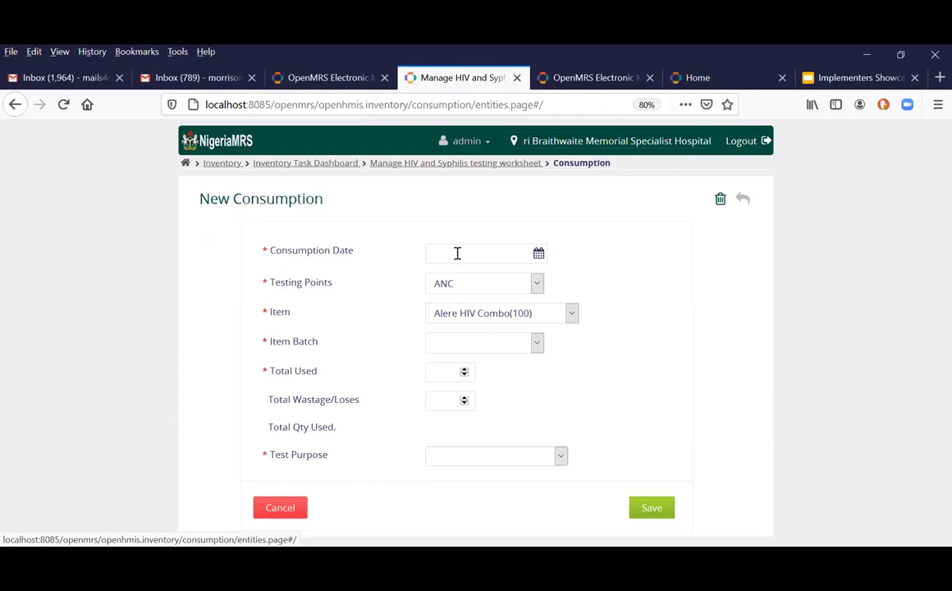
click(449, 296)
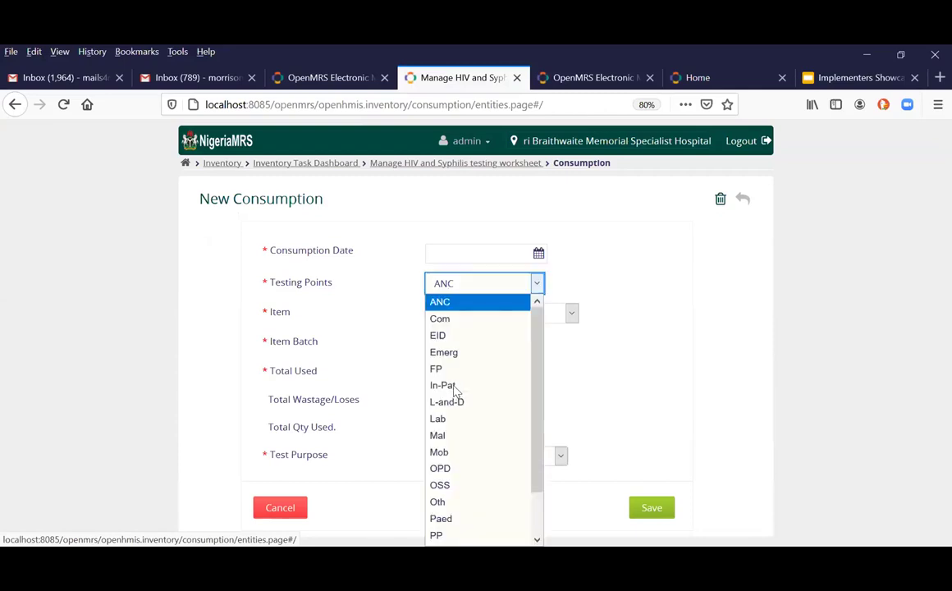
click(453, 385)
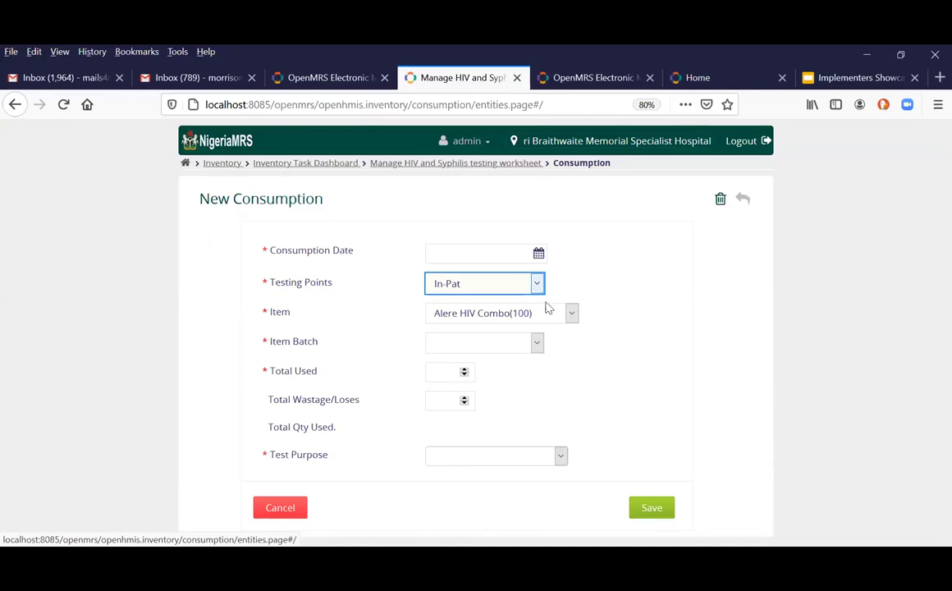
- Open the NDR Extraction commodity report page from the Inventory Task Dashboard
click(303, 166)
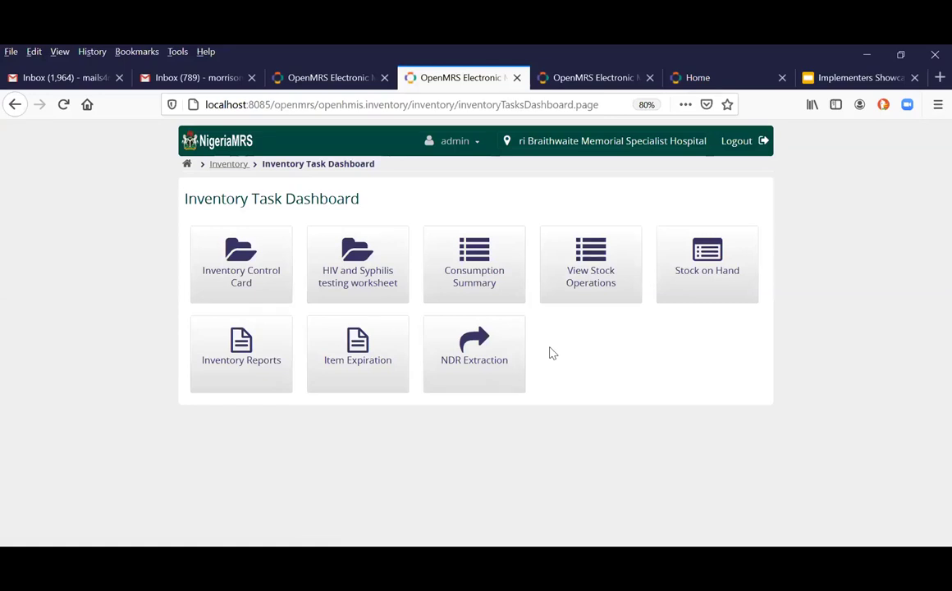
click(475, 366)
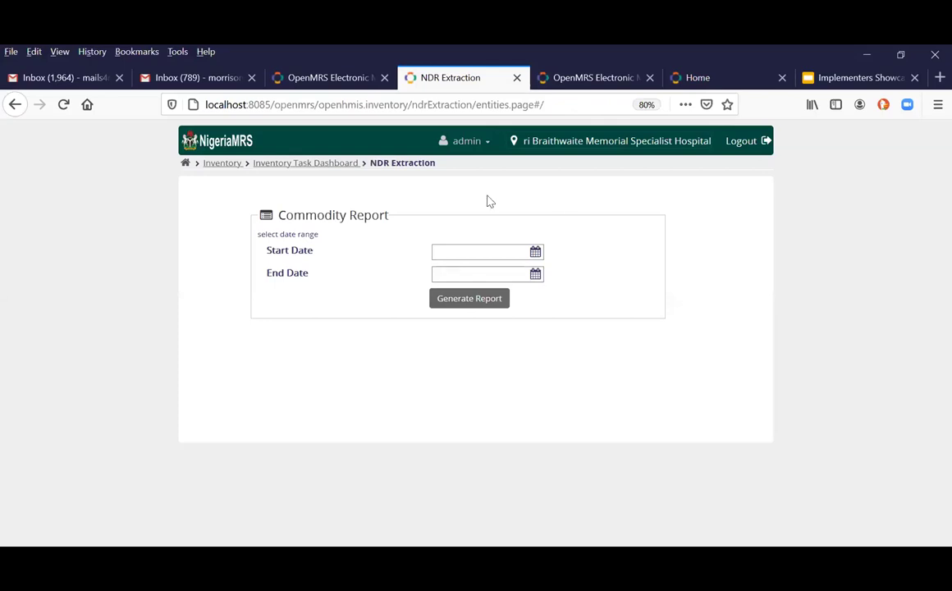
- Switch to the already open sample manifest page and open the NigeriaMRS home page in a new browser tab
click(306, 78)
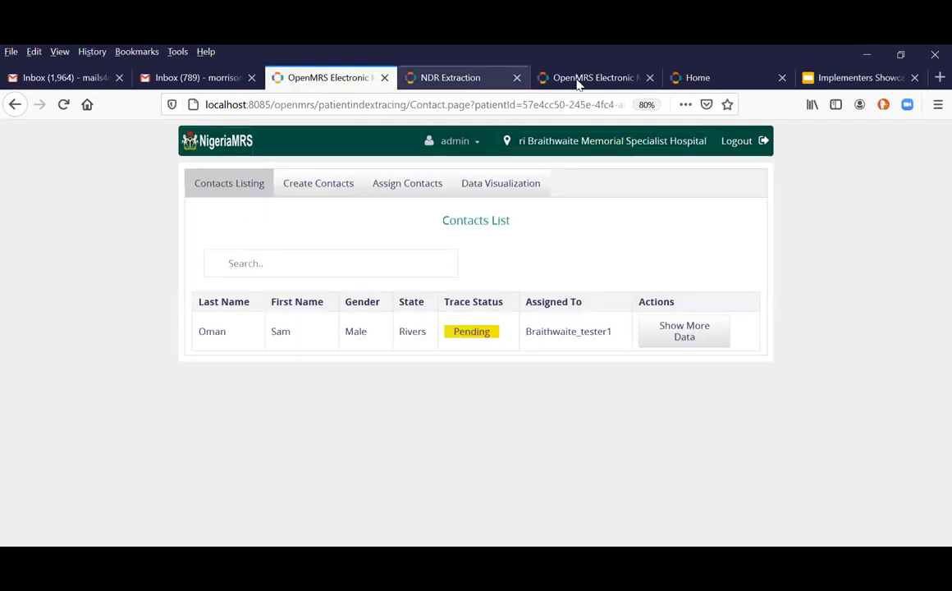
click(578, 80)
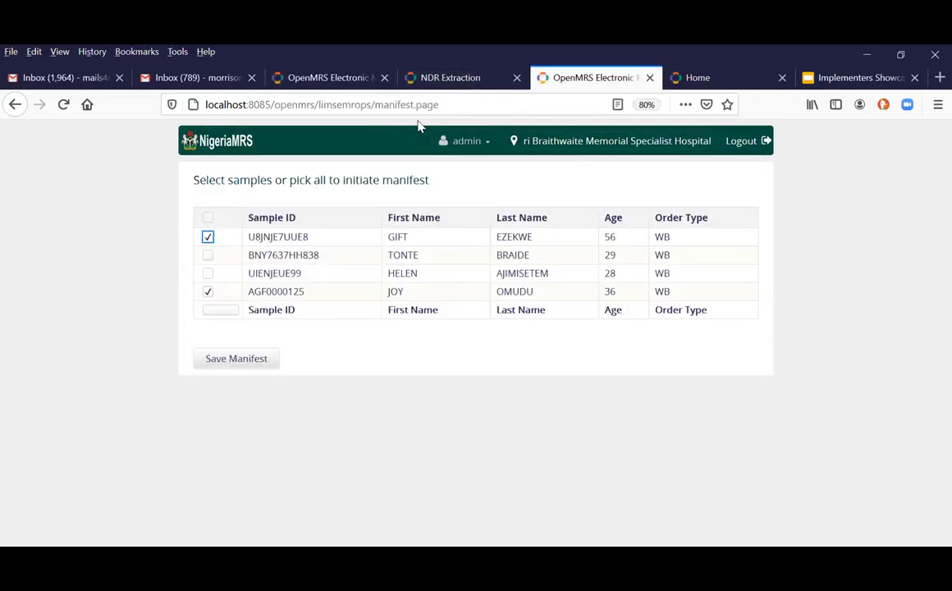
right_click(213, 143)
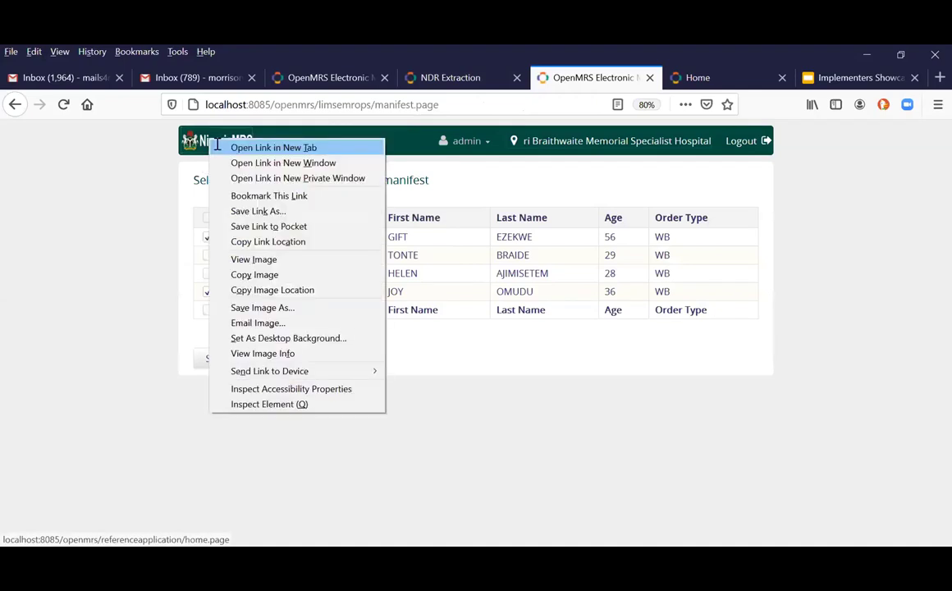
click(216, 147)
click(624, 78)
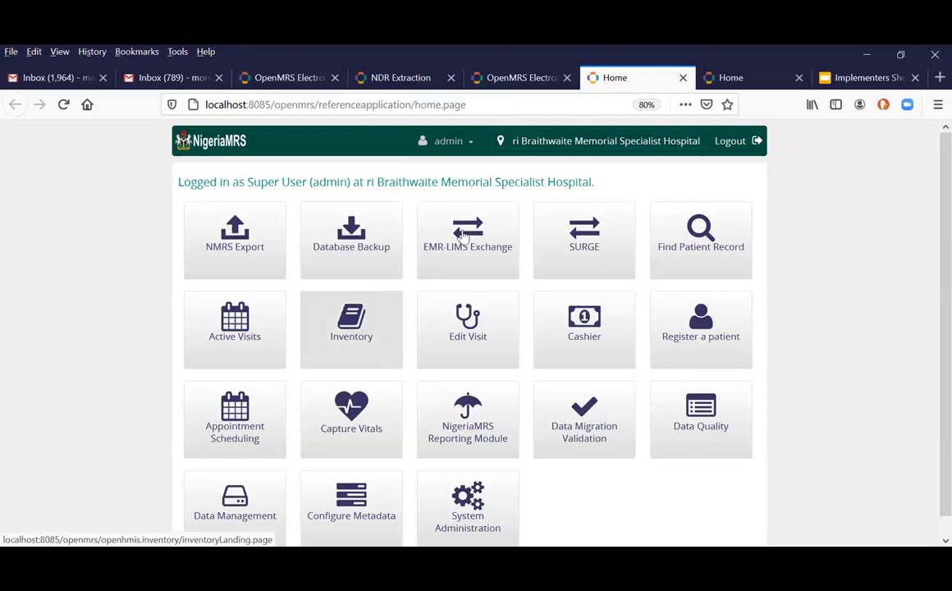
- Generate an EMR-LIMS Exchange manifest for Viral Load tests from 06/01/2020 to 10/13/2020
click(459, 256)
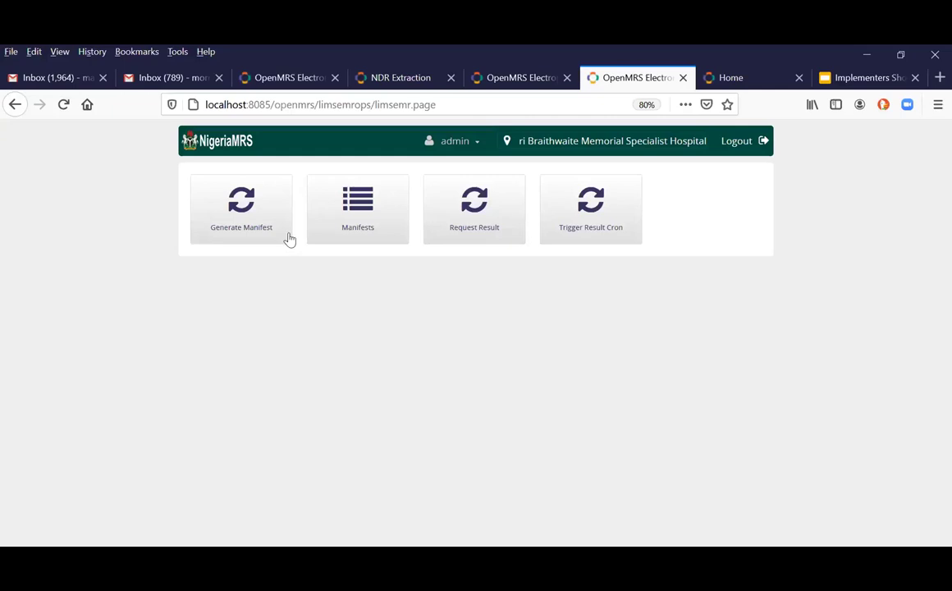
click(252, 212)
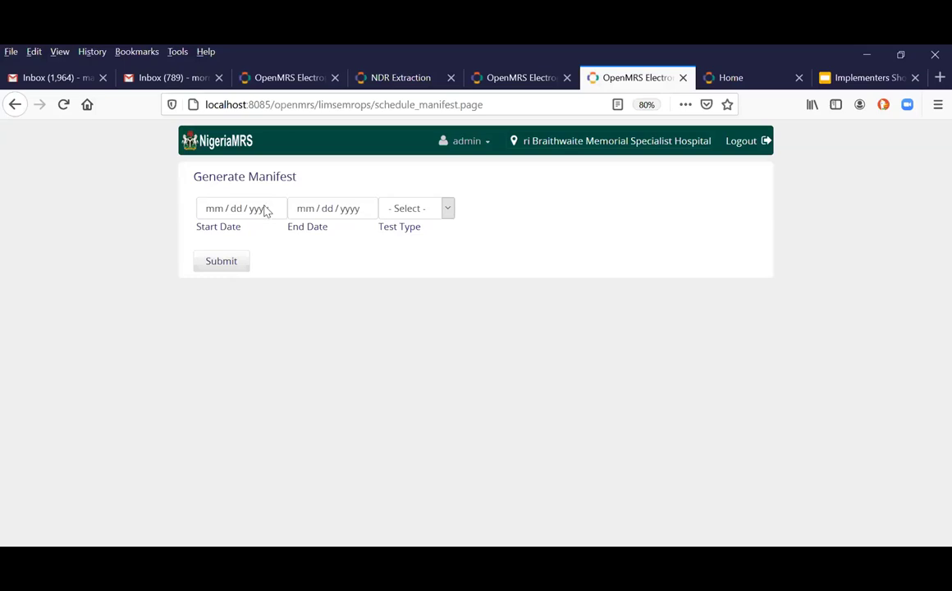
click(241, 212)
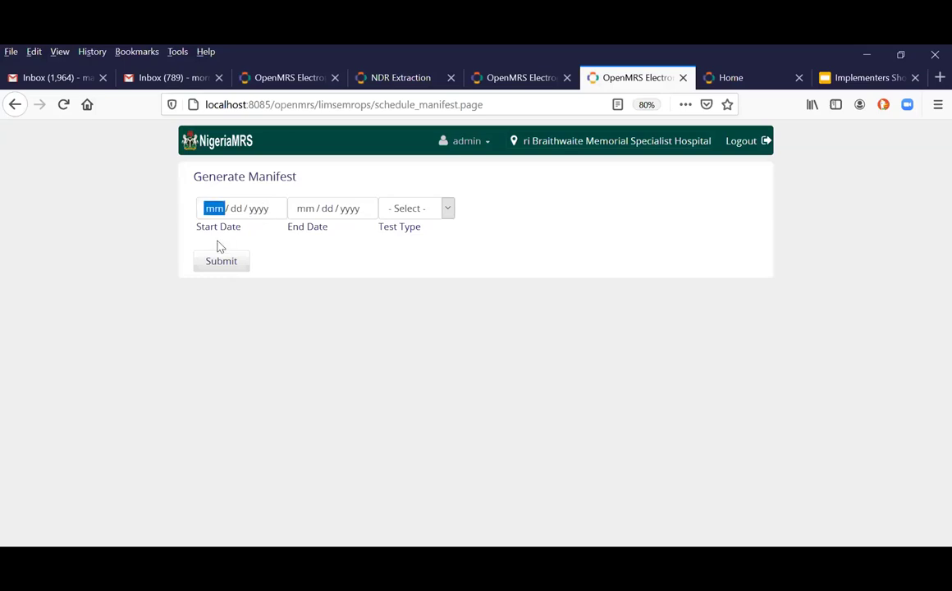
click(219, 243)
click(218, 242)
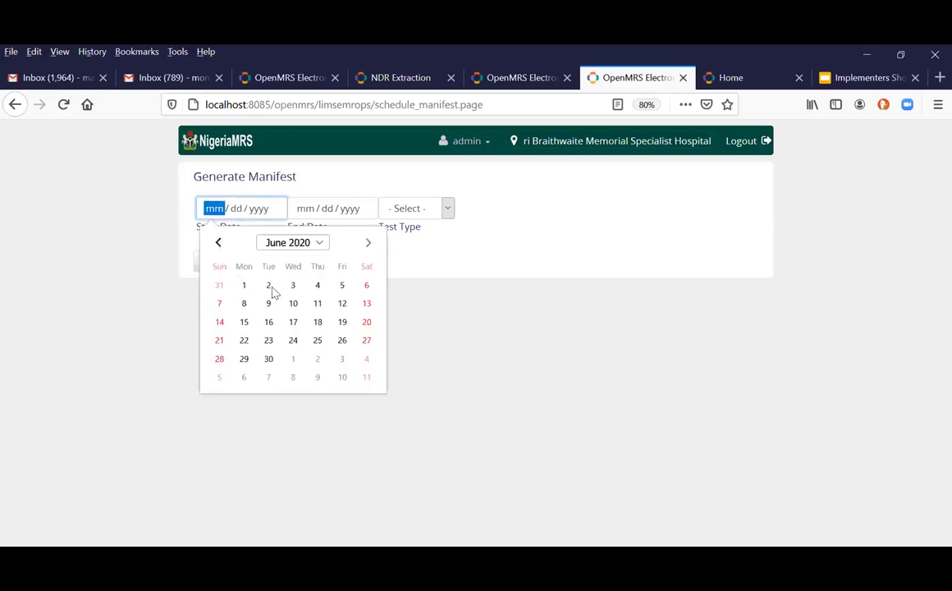
click(358, 325)
click(355, 325)
click(410, 208)
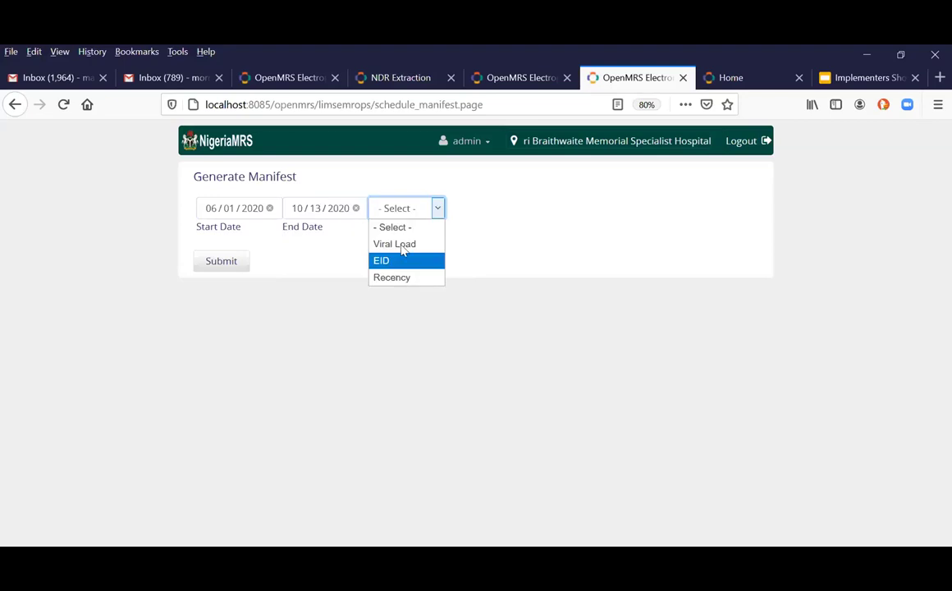
key(Return)
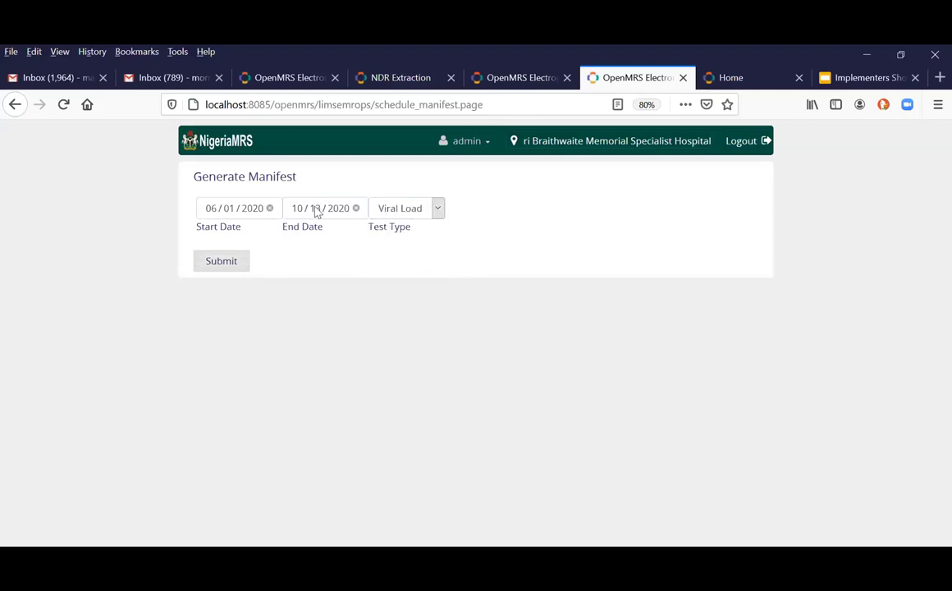
key(Return)
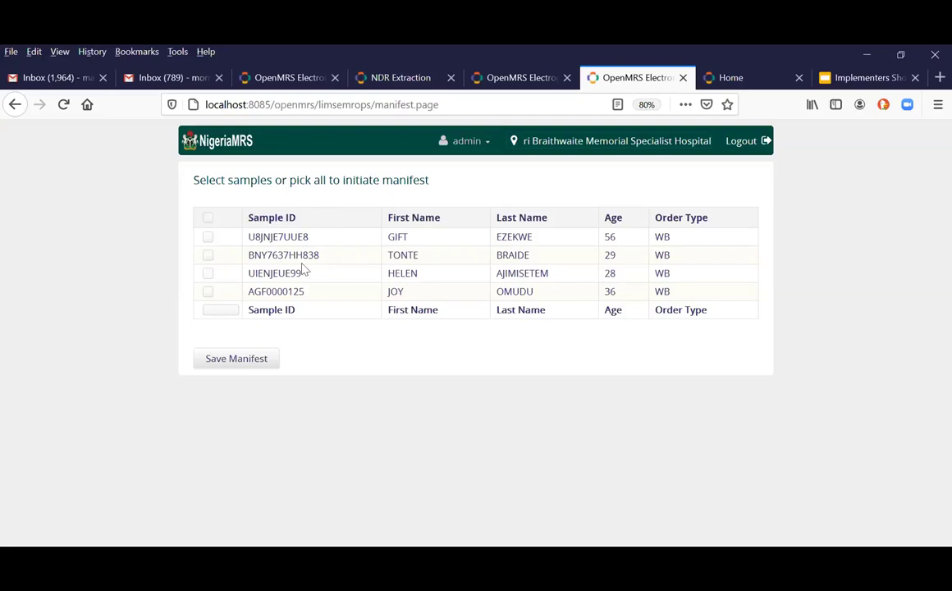
- Select the first and fourth samples in the list and save them to the manifest
click(208, 292)
click(208, 237)
click(236, 361)
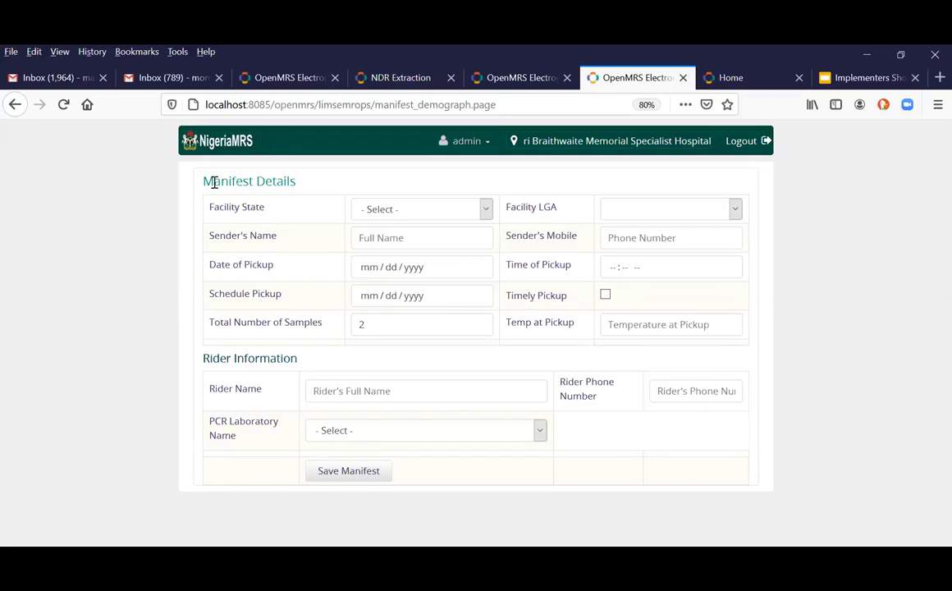
- Return to the home page, open the SURGE module and view the available community testers
click(233, 145)
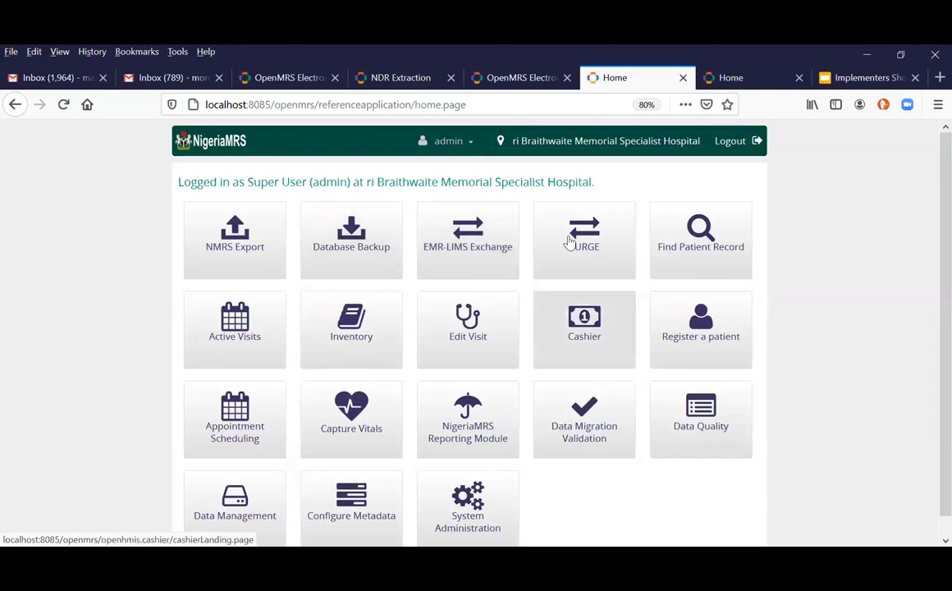
click(570, 244)
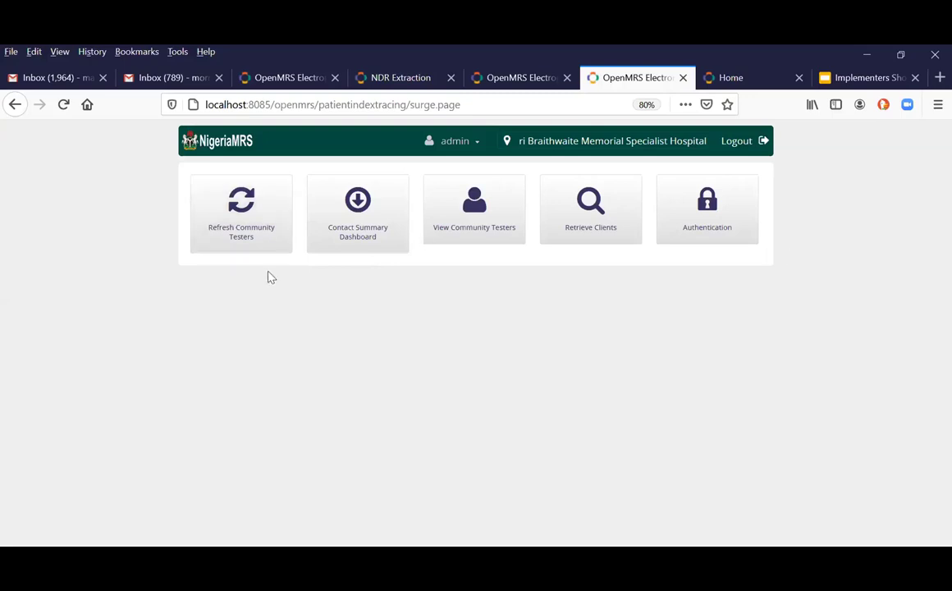
click(365, 236)
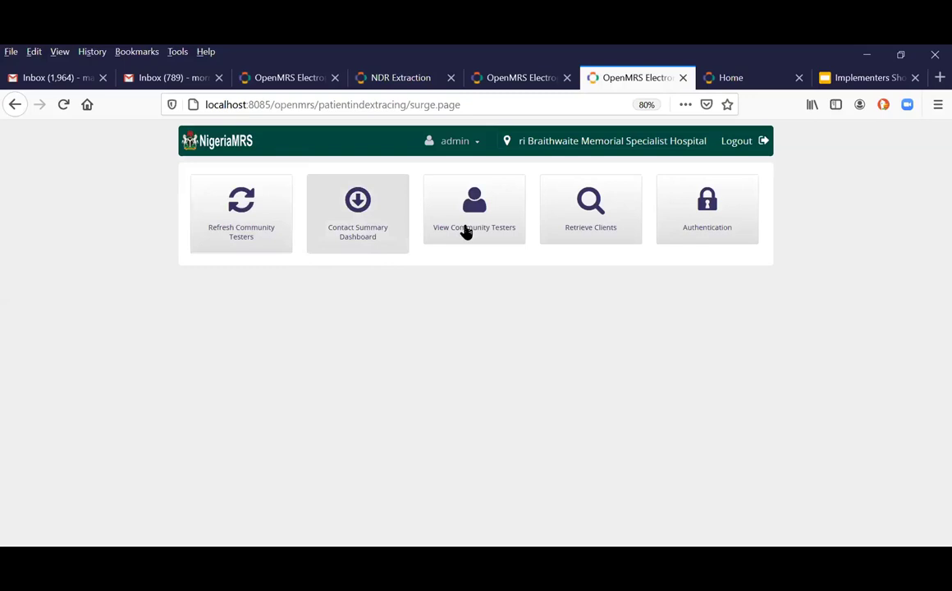
key(Tab)
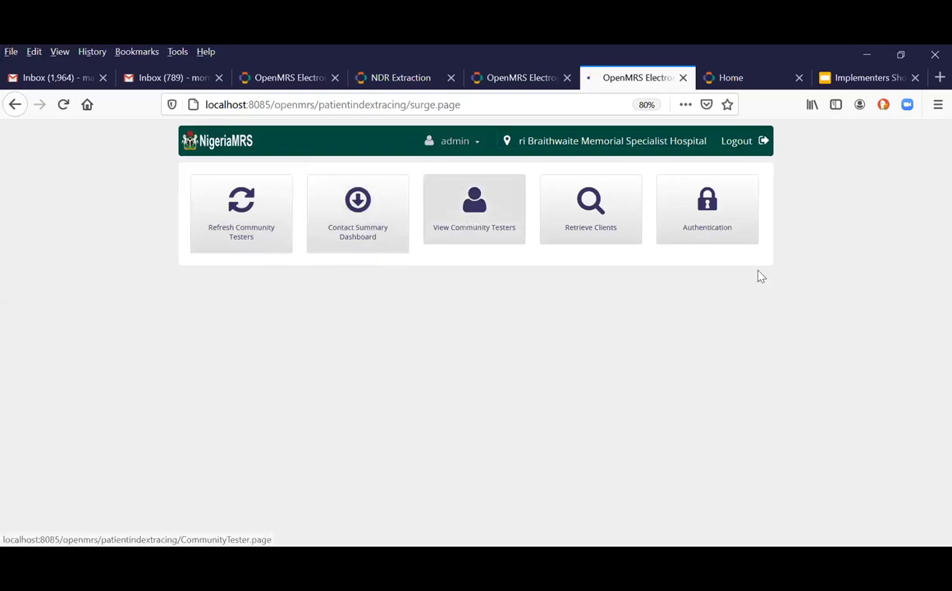
key(Return)
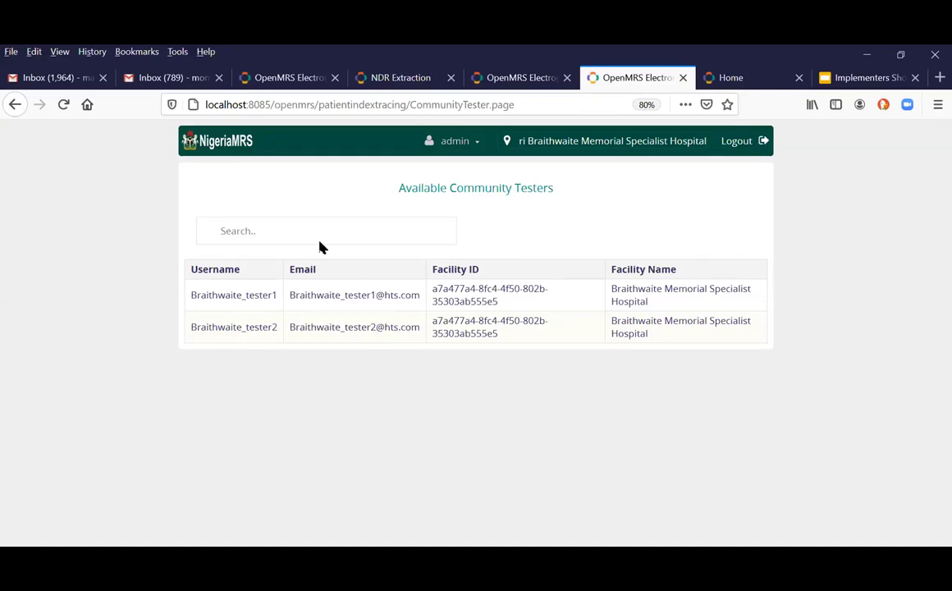
click(16, 105)
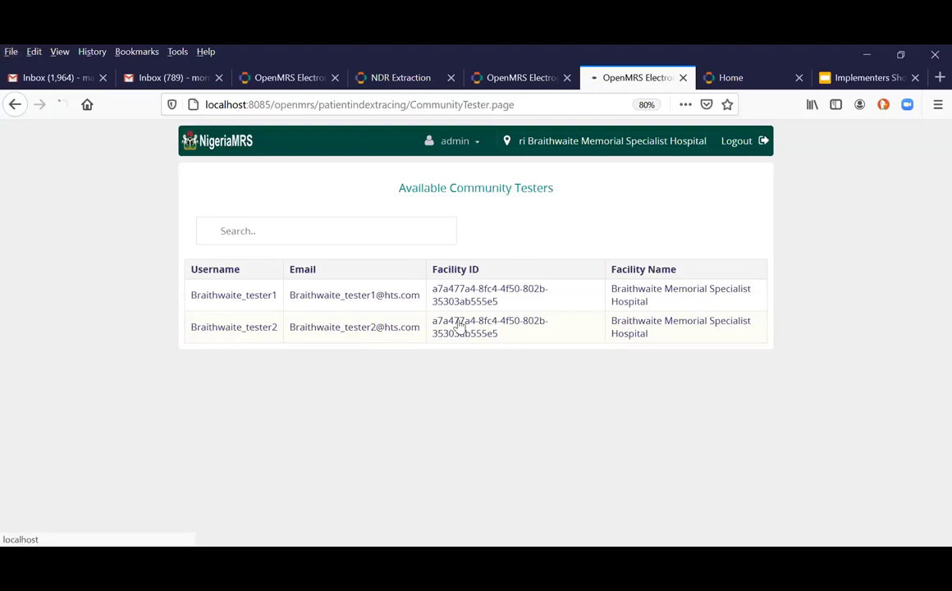
- Open the client retrieval form, select its referral code field, and return to the SURGE module
click(601, 234)
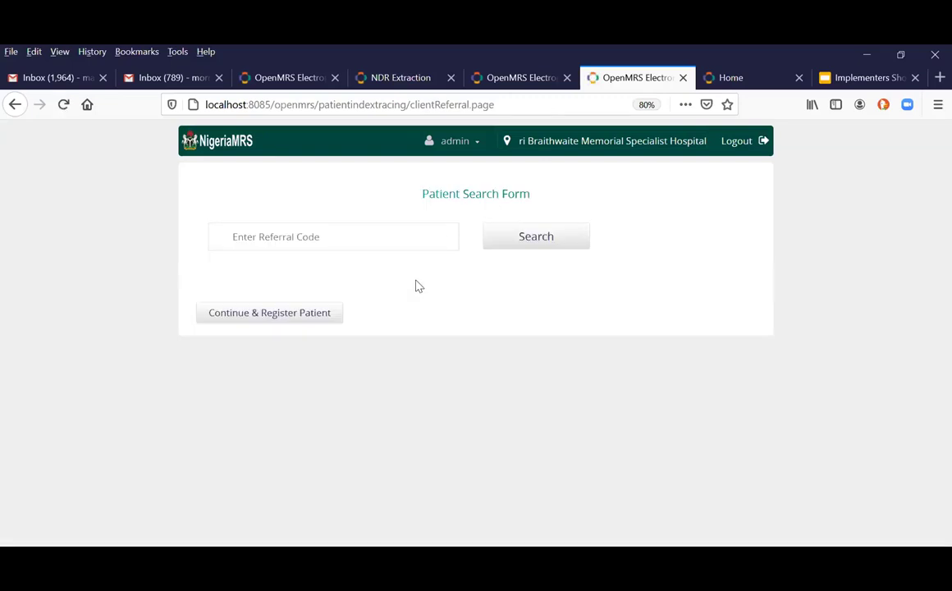
click(309, 237)
click(14, 106)
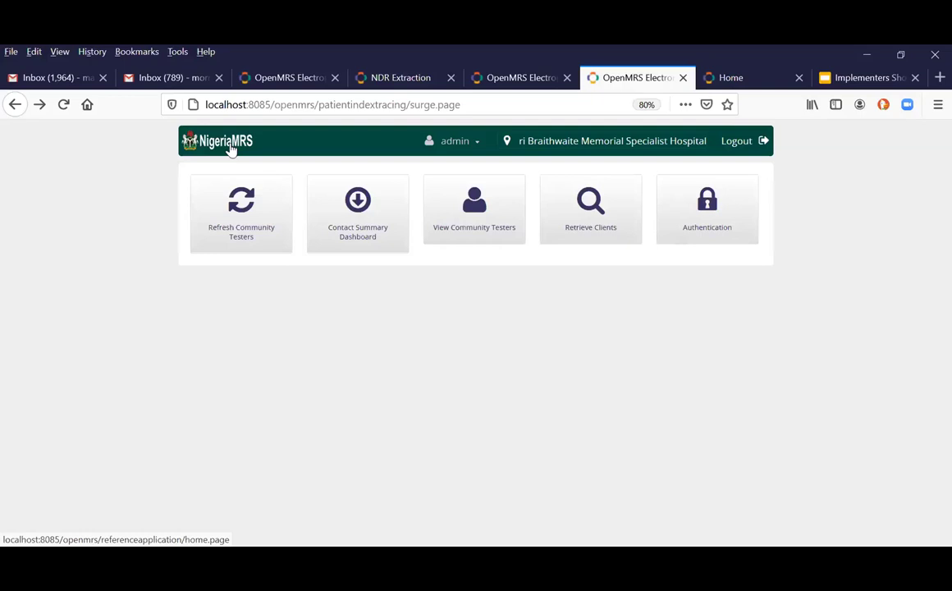
- Return to the home page, find patient records and open the first listed patient to view their contacts
click(546, 224)
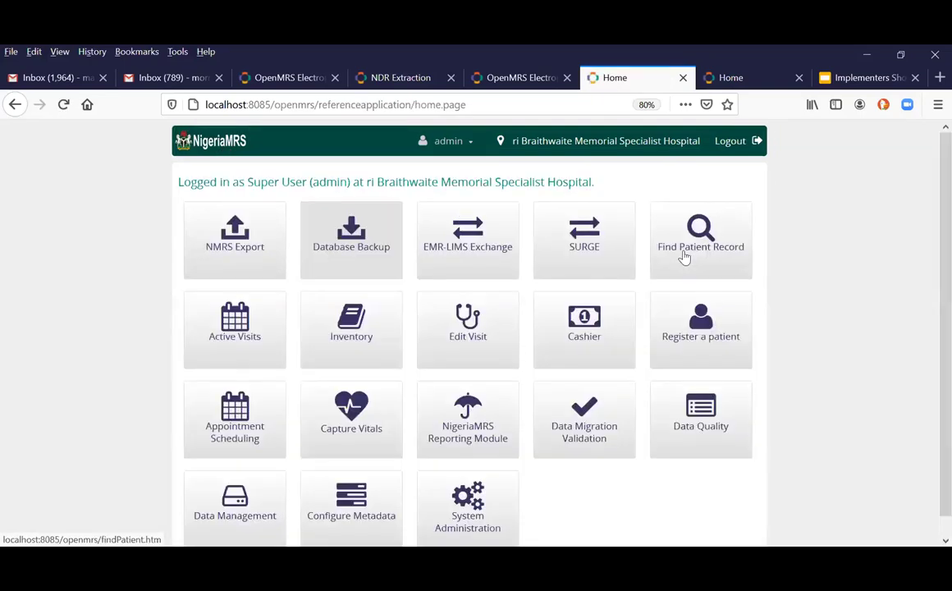
click(699, 244)
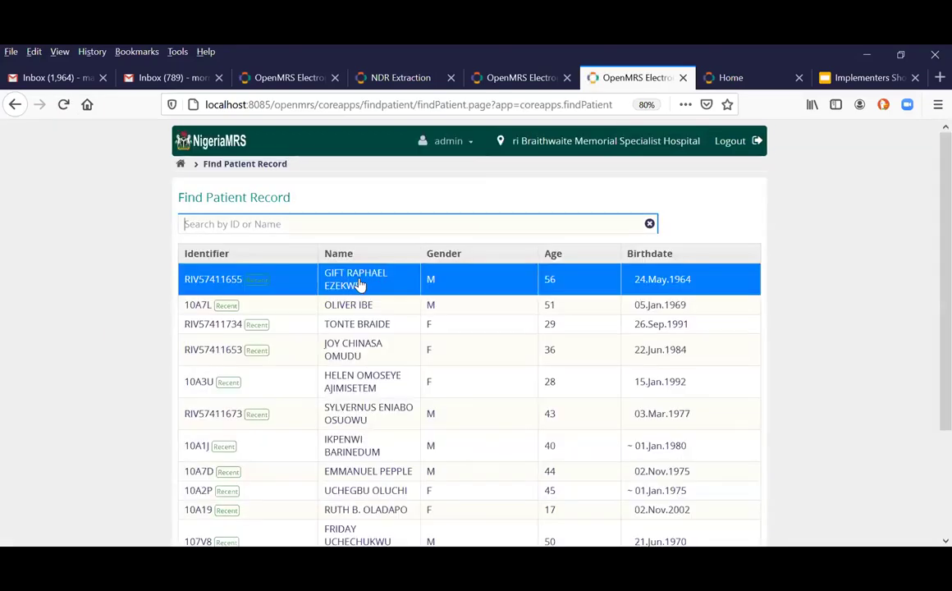
click(359, 283)
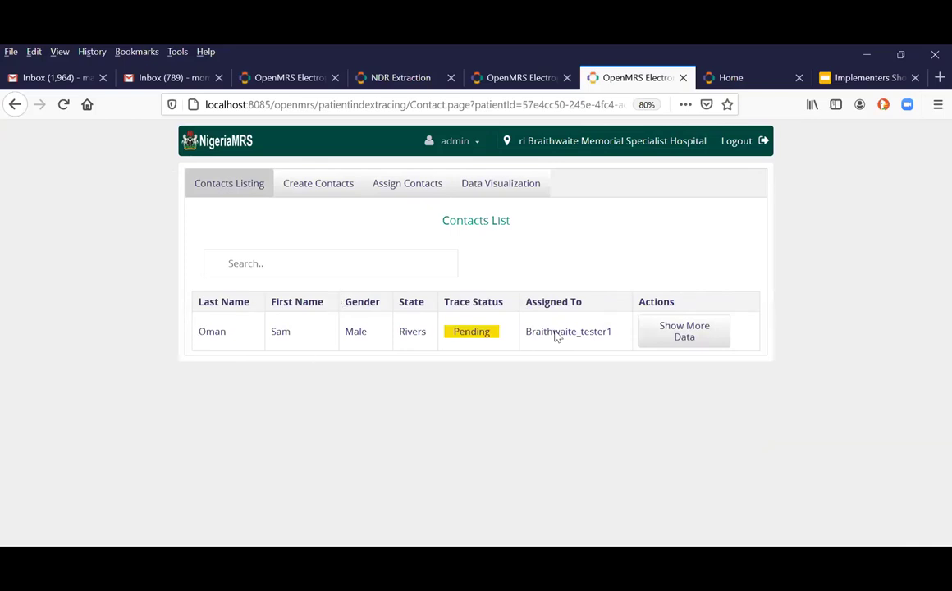
- Open the Create Contacts form and examine its relationship, contact details, relationship situations, notification method and community tester sections
click(320, 184)
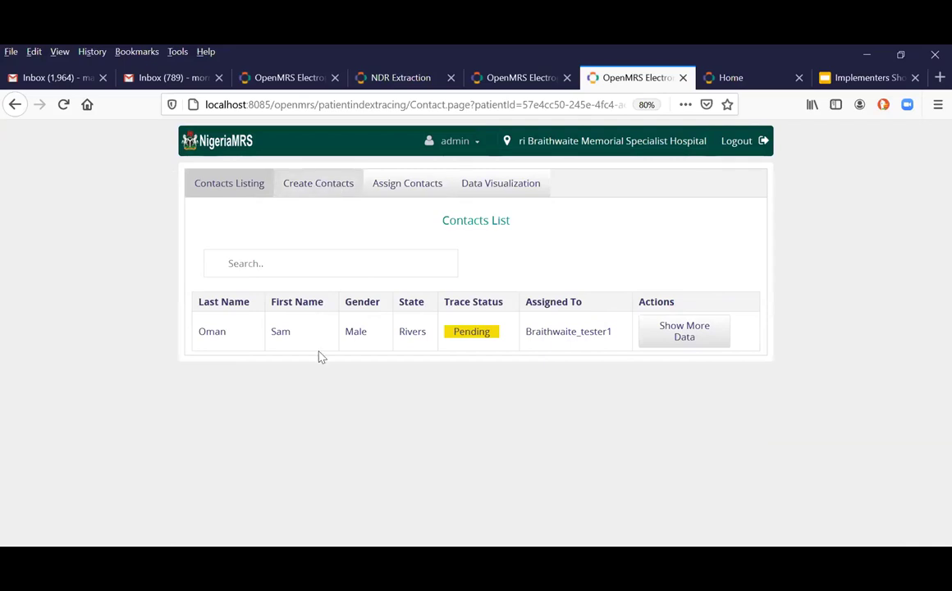
scroll(144, 340, down, 4)
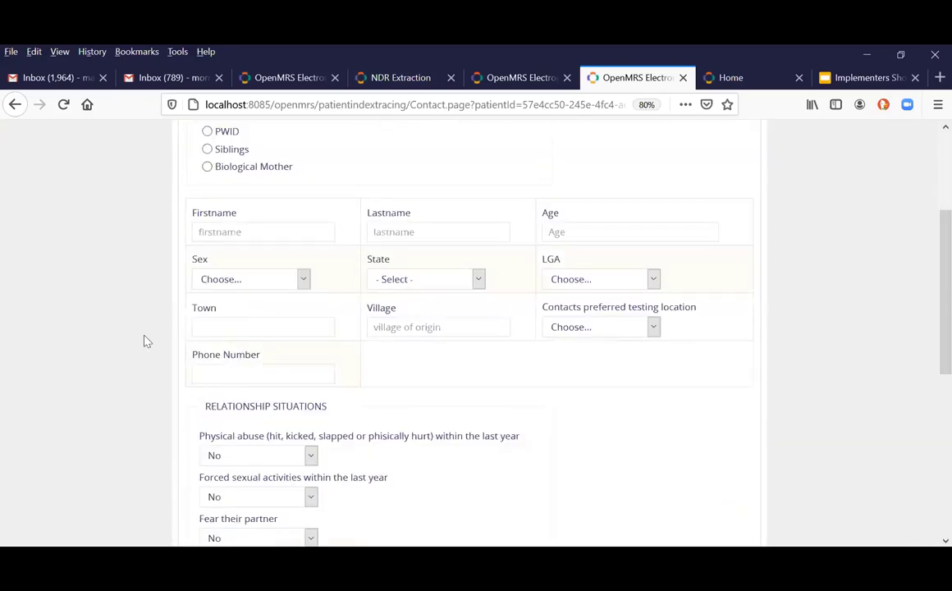
scroll(145, 336, down, 1)
scroll(295, 349, down, 2)
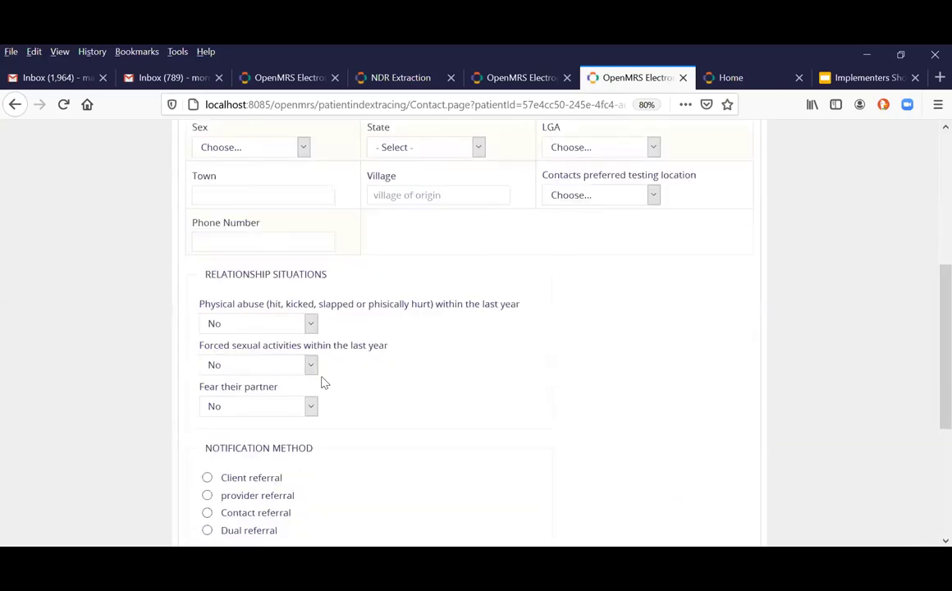
scroll(321, 383, up, 5)
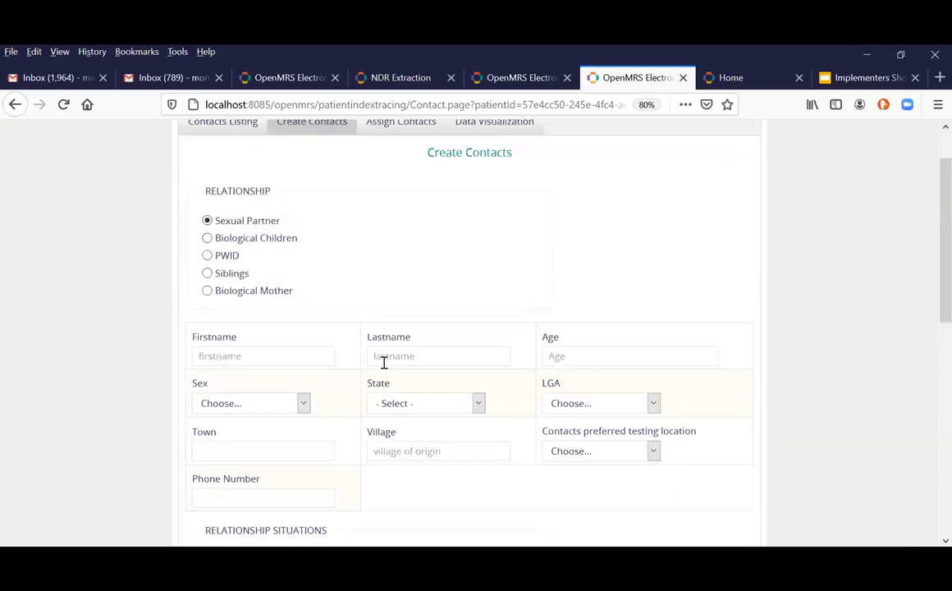
scroll(261, 249, down, 3)
scroll(212, 397, down, 5)
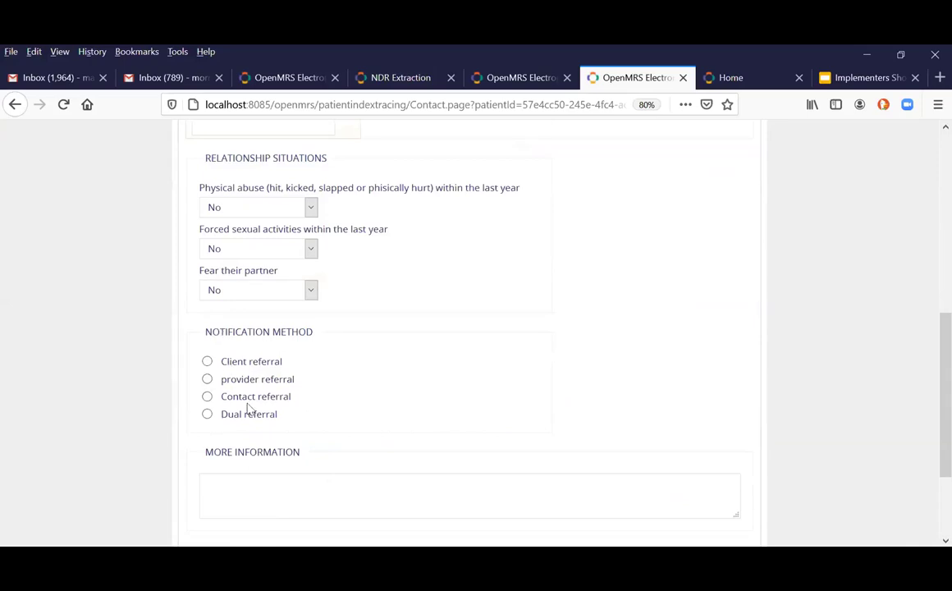
scroll(237, 394, down, 2)
scroll(209, 447, down, 1)
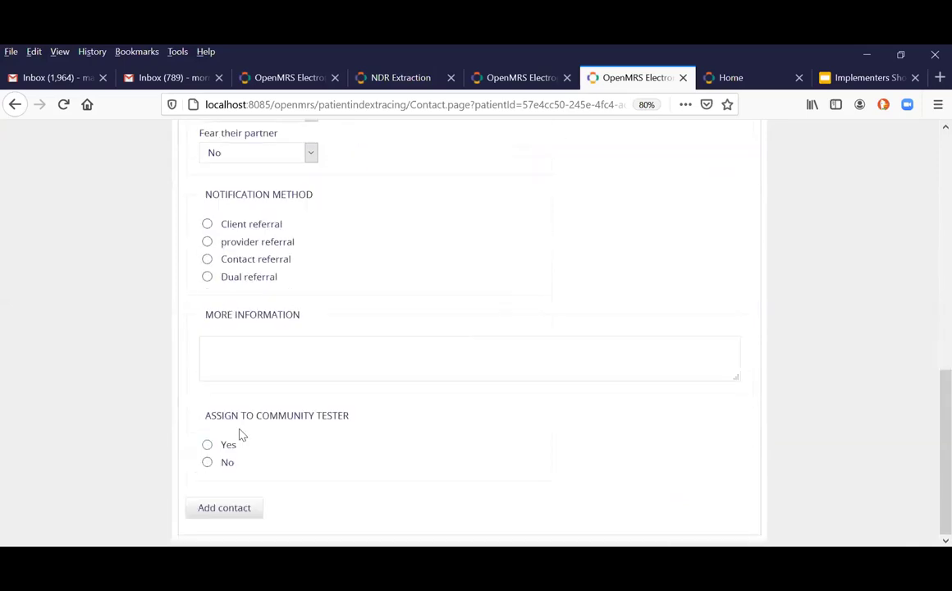
- Set Assign to Community Tester to Yes, view the selectable testers and review the contact creation form again
click(228, 444)
click(250, 476)
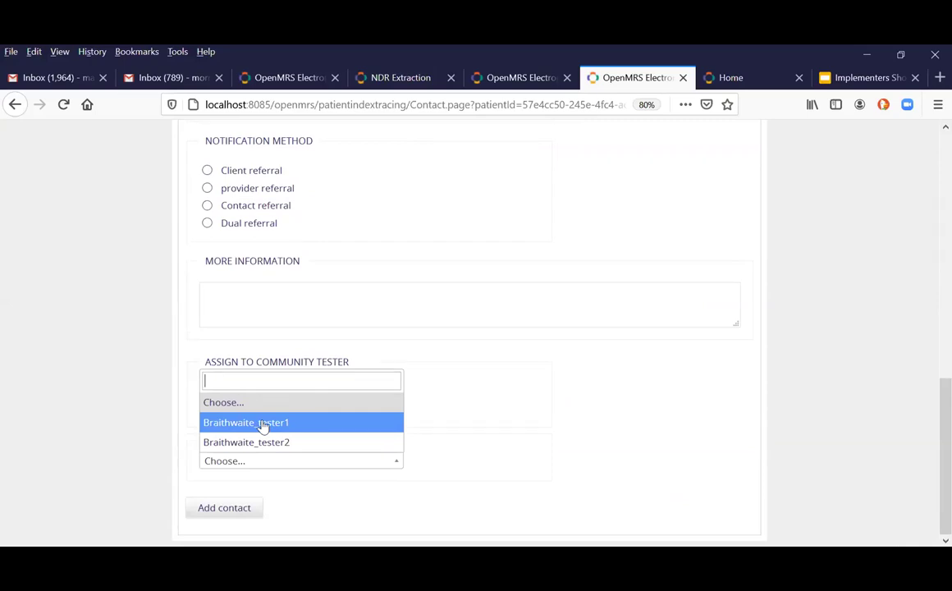
key(Down)
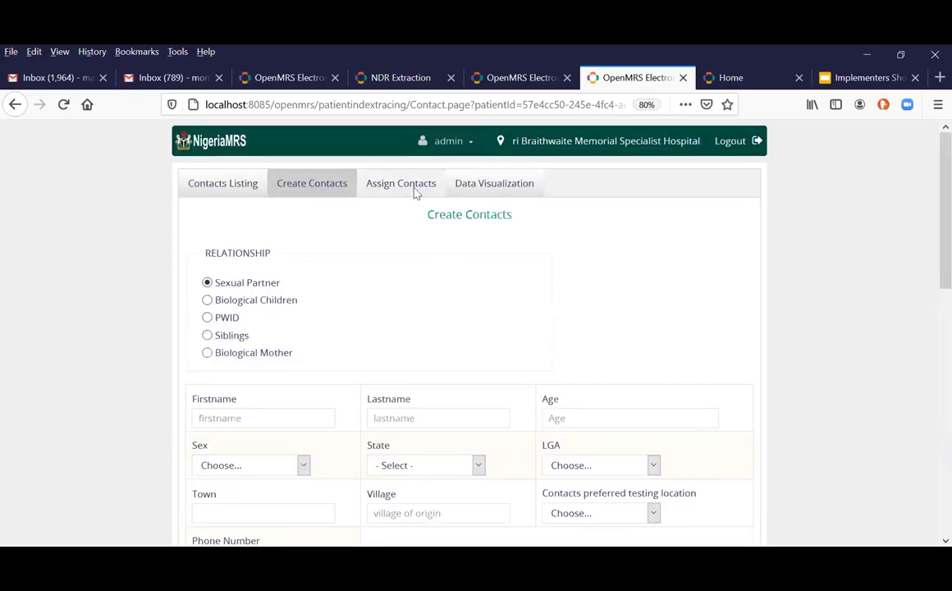
scroll(487, 279, down, 10)
scroll(249, 325, up, 7)
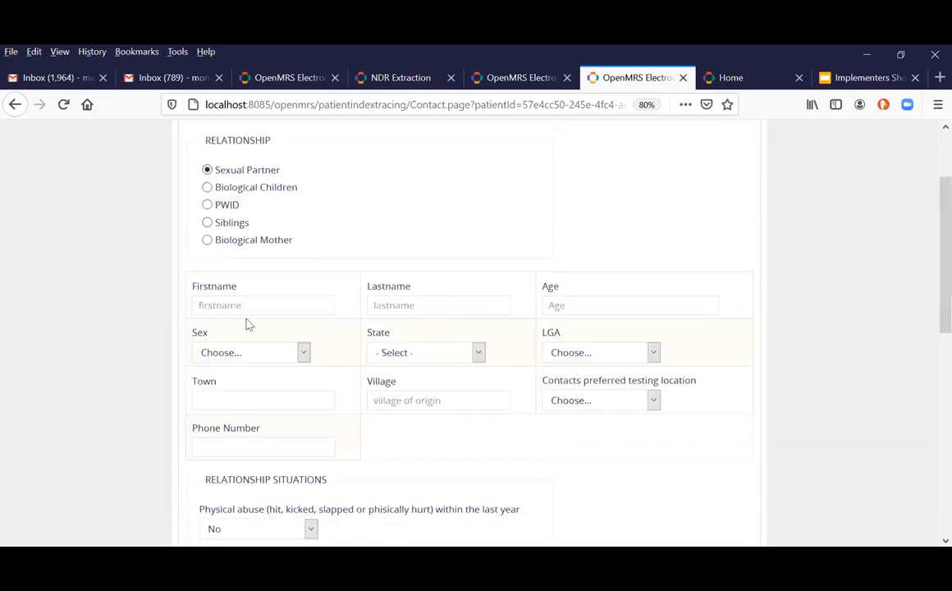
scroll(249, 325, up, 2)
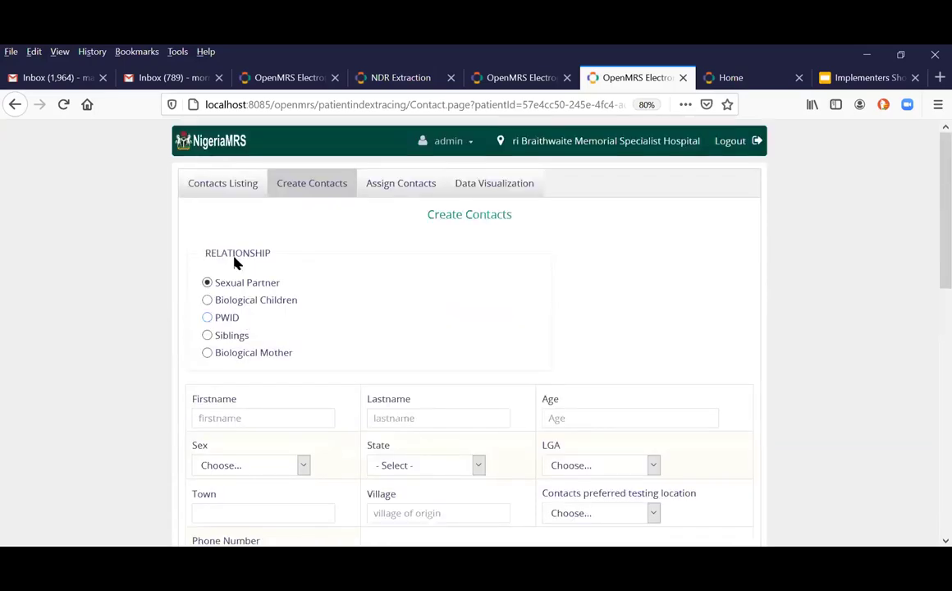
- Switch to the already open mgic-nigeria.org NigeriaMRS site, log out of the session and enter hts_user as the username
click(730, 77)
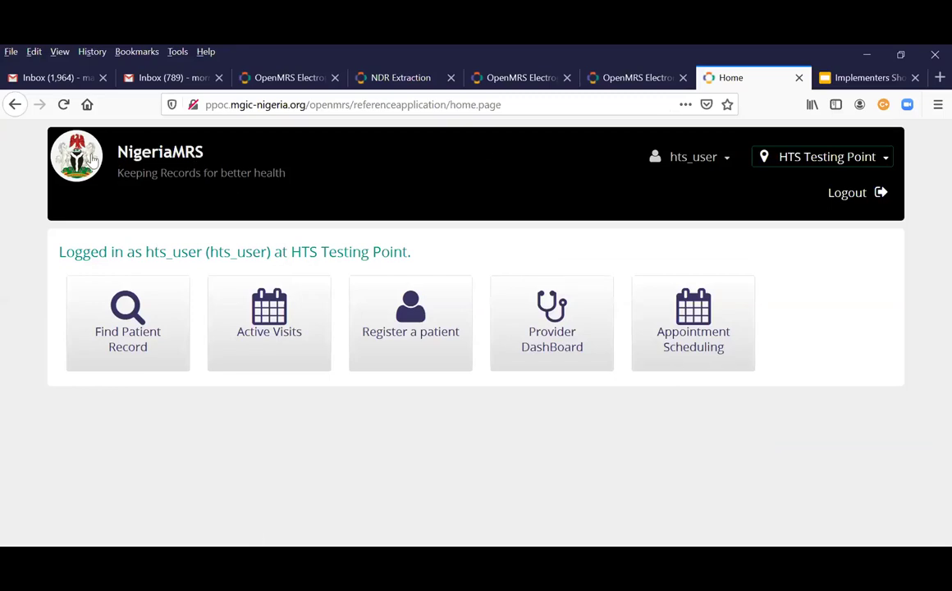
click(661, 320)
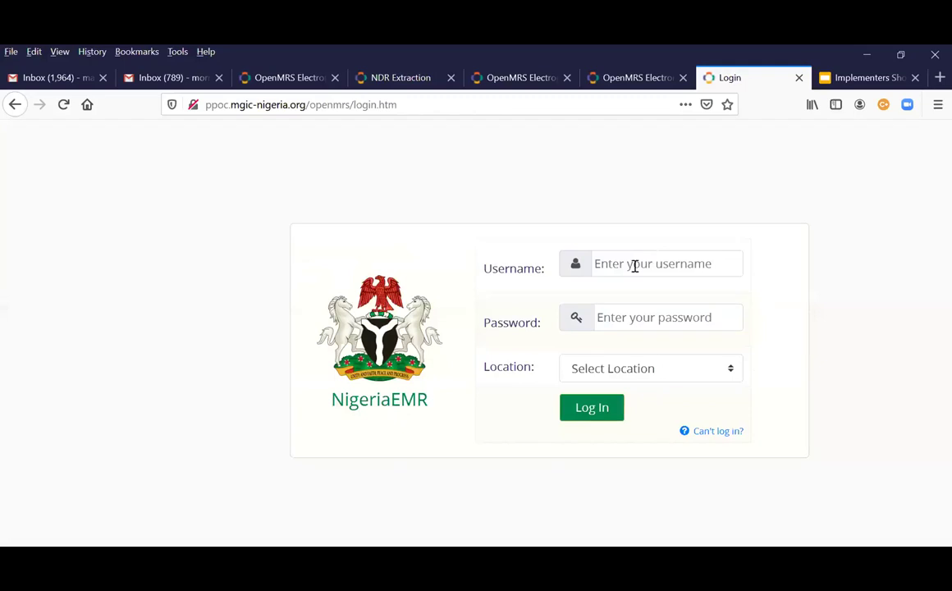
click(634, 265)
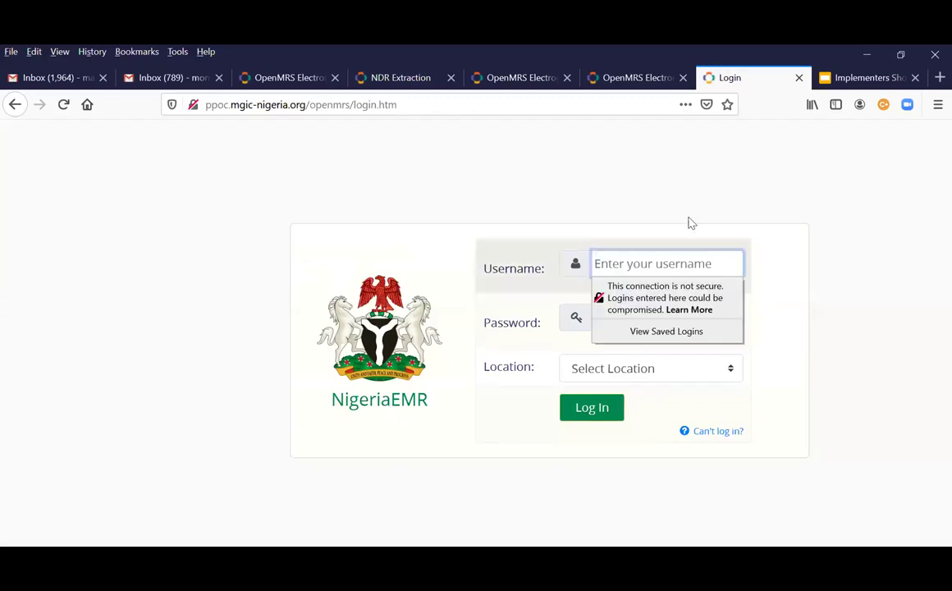
click(652, 261)
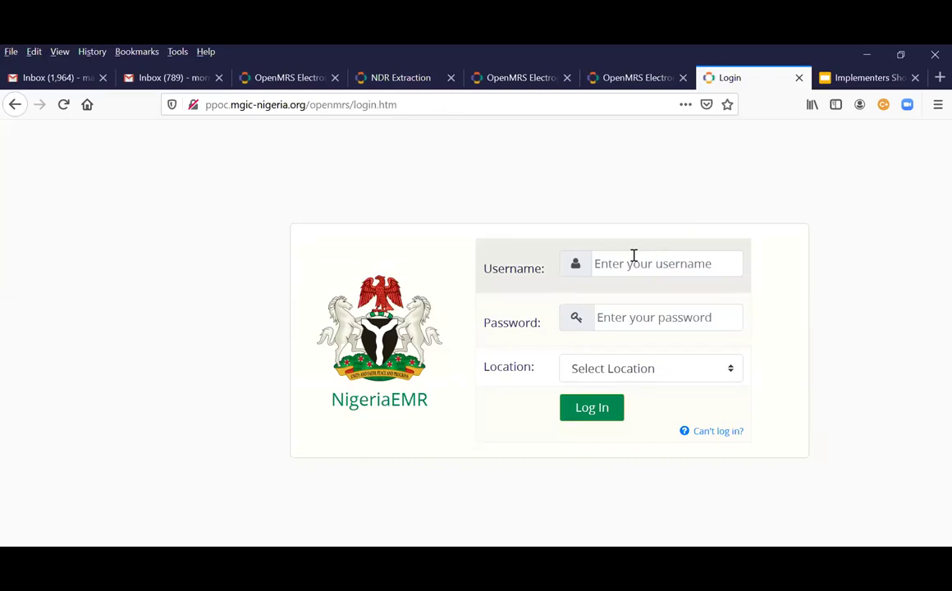
click(633, 255)
text(hts)
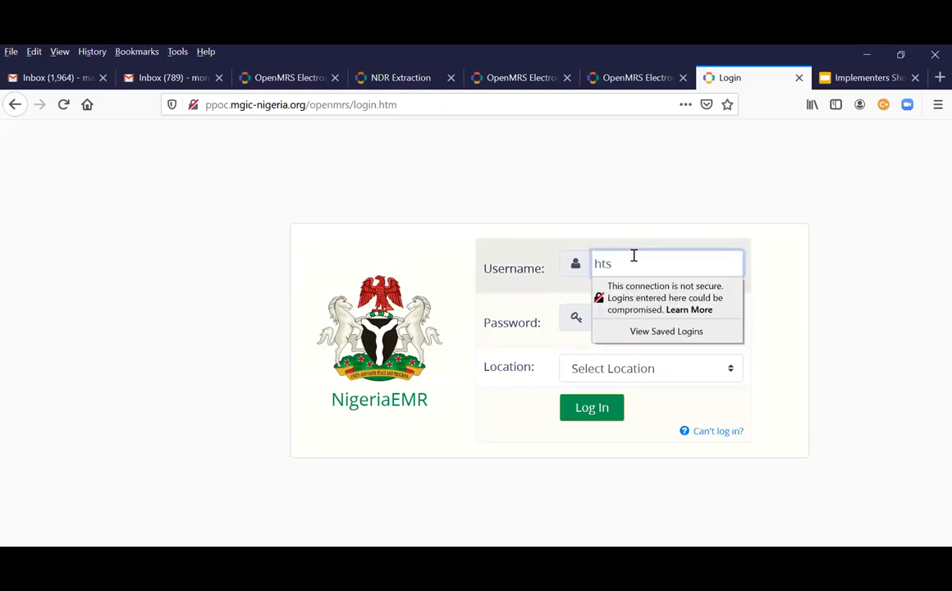
text(_user)
click(665, 203)
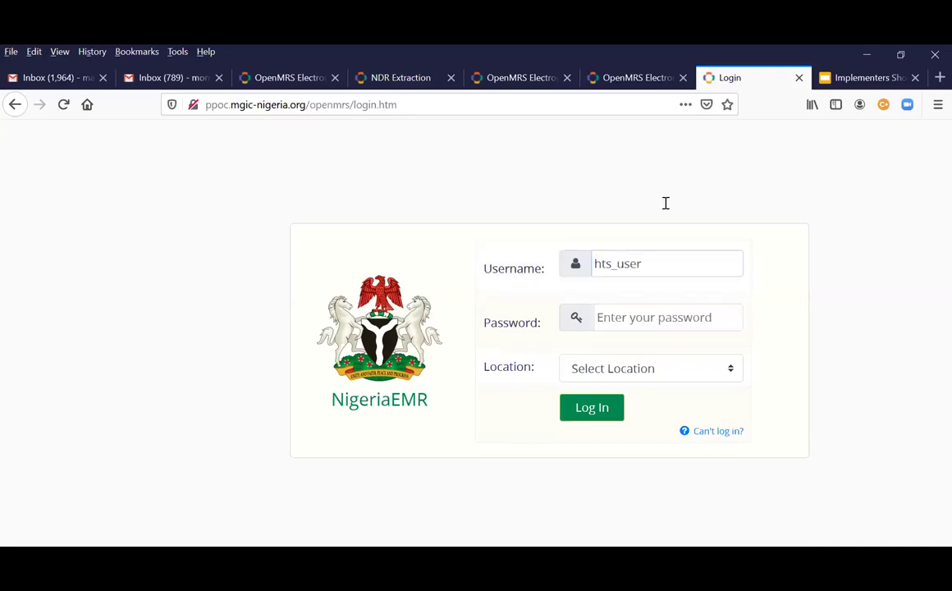
- Enter the account password, choose HTS Testing Point as the location, log in and dismiss the offer to save the login
click(637, 318)
text(********)
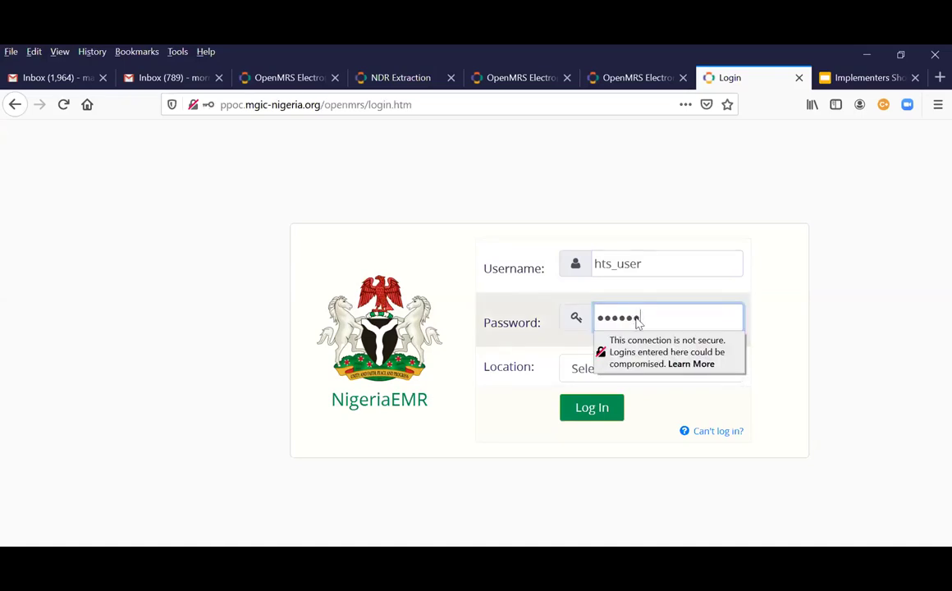
click(605, 368)
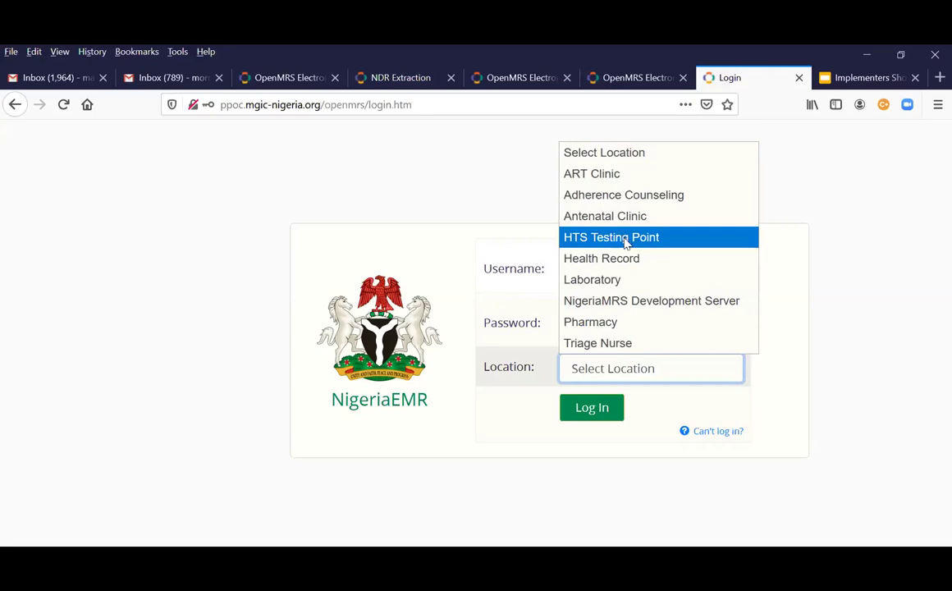
click(581, 407)
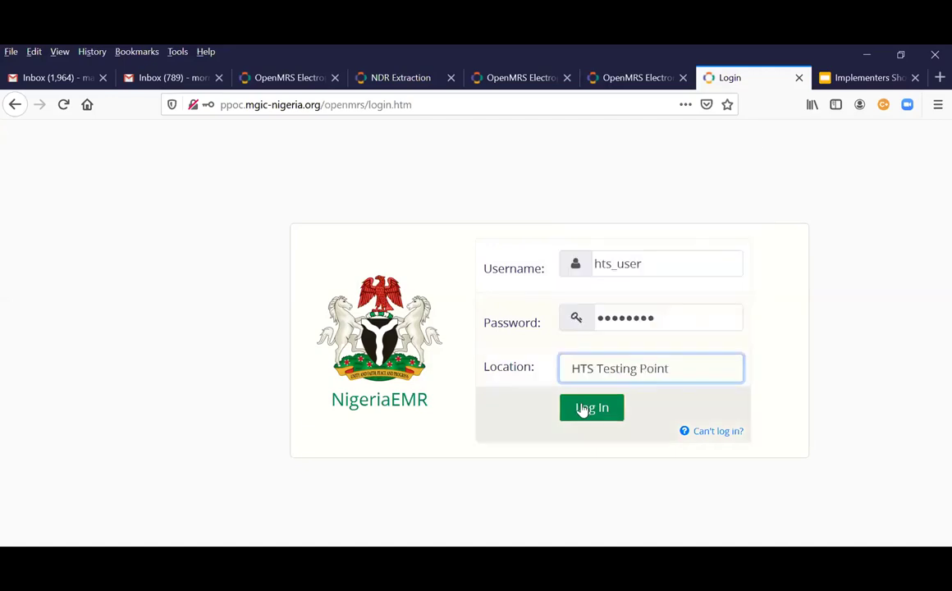
click(582, 407)
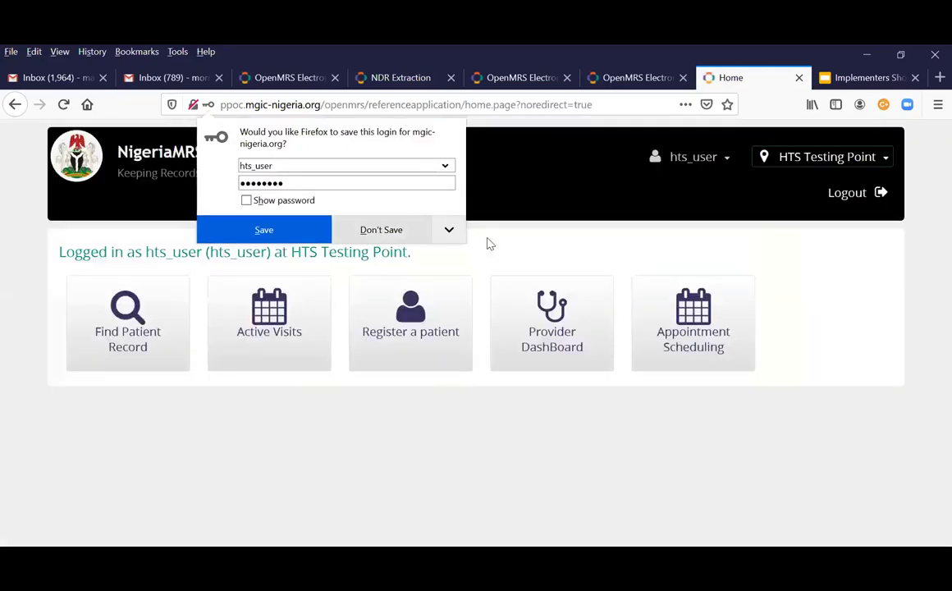
click(488, 243)
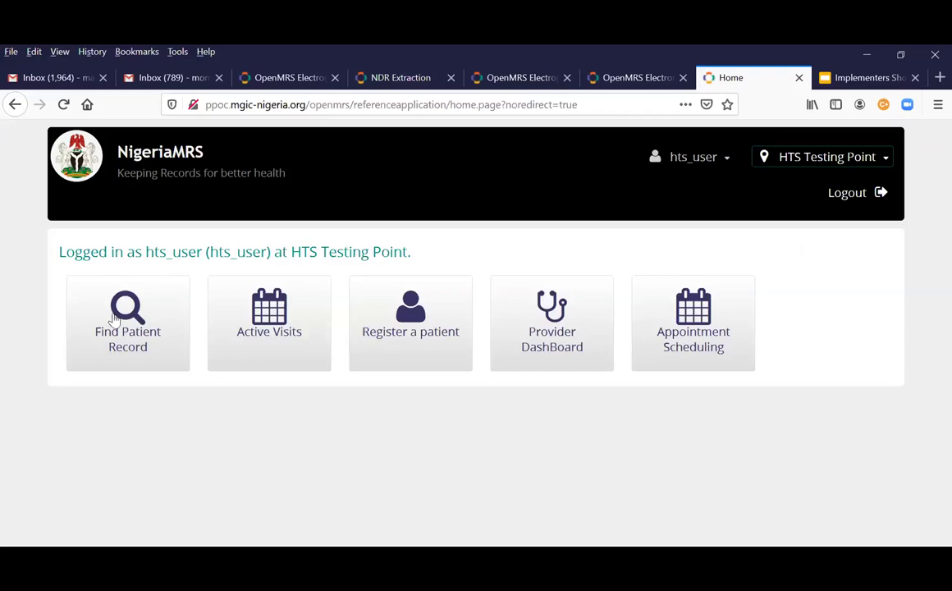
drag(416, 257, 233, 255)
click(416, 253)
double_click(410, 252)
click(455, 251)
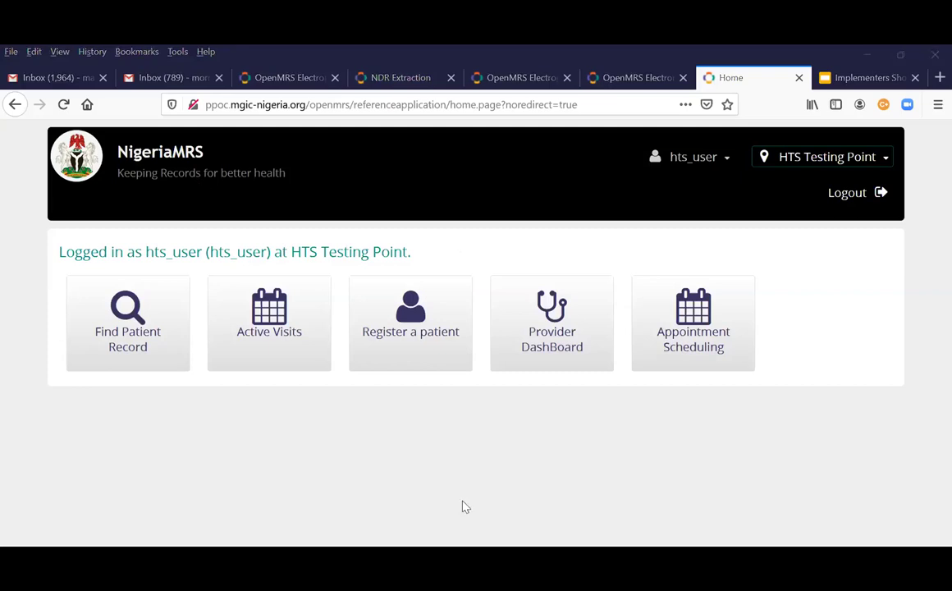
- Switch to the Implementers Showcase 2020-10-13 slides in Google Slides and start presenting from slide 14
click(910, 105)
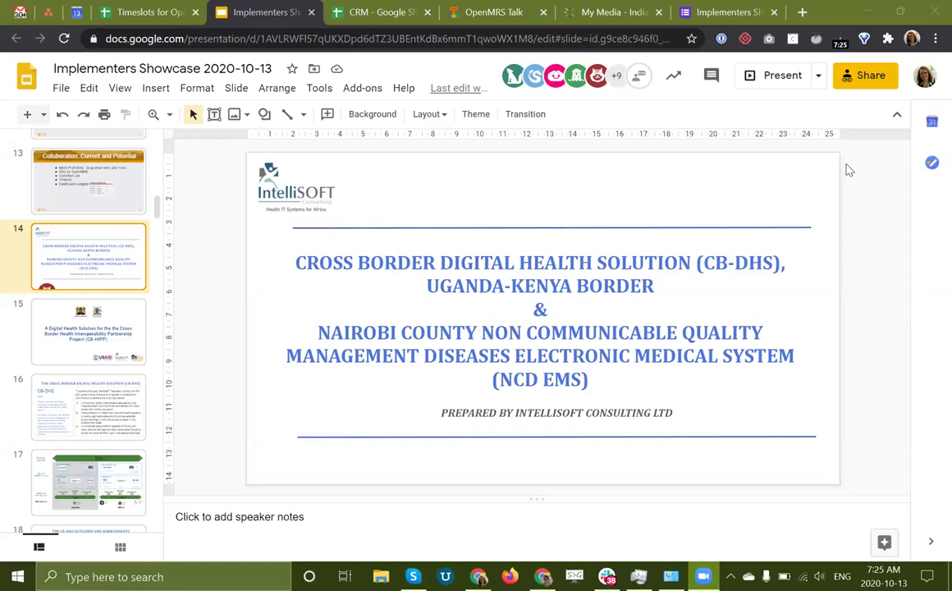
click(784, 76)
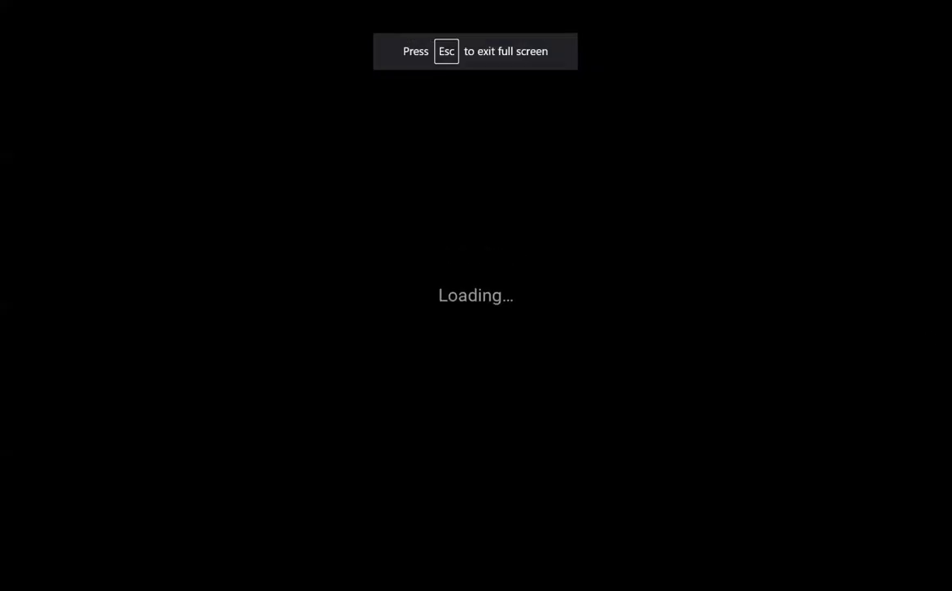
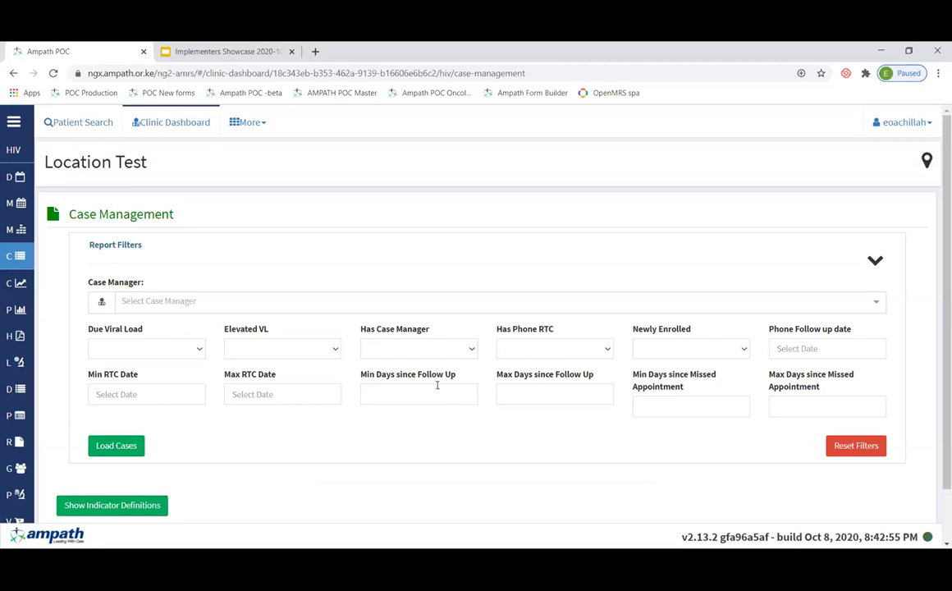
- Switch to Ampath POC, set the Case Management report's Has Case Manager filter to Yes and load the cases
click(419, 348)
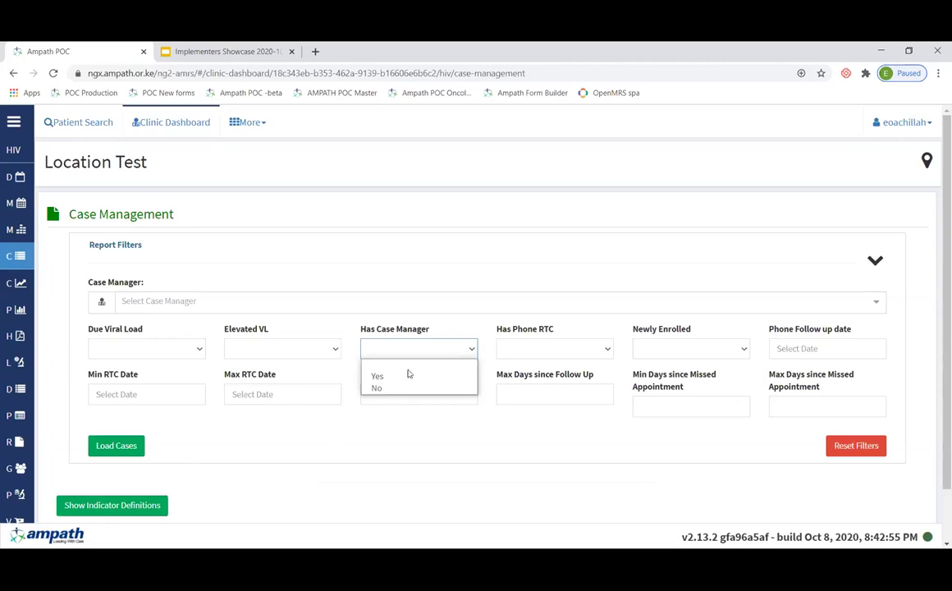
click(395, 377)
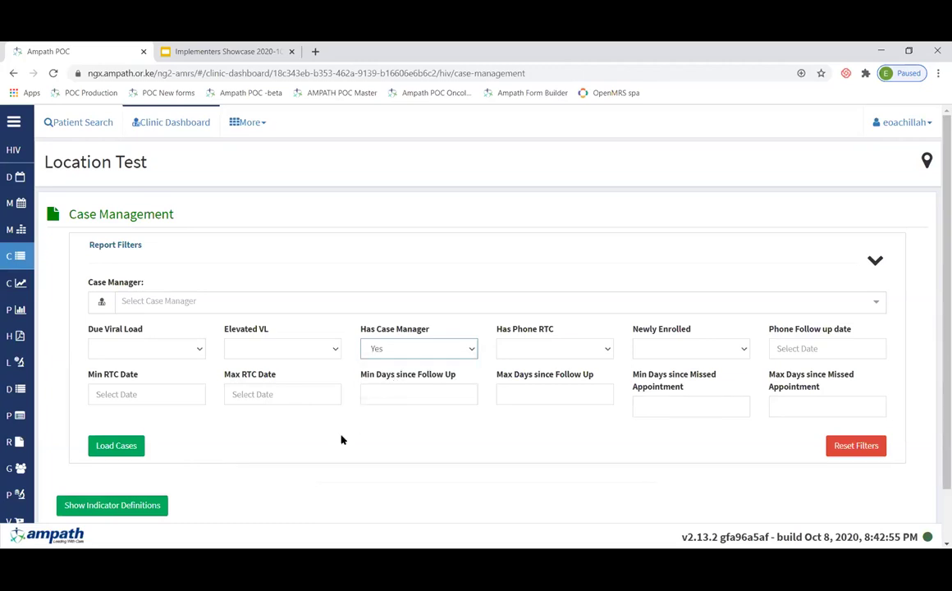
scroll(342, 439, down, 1)
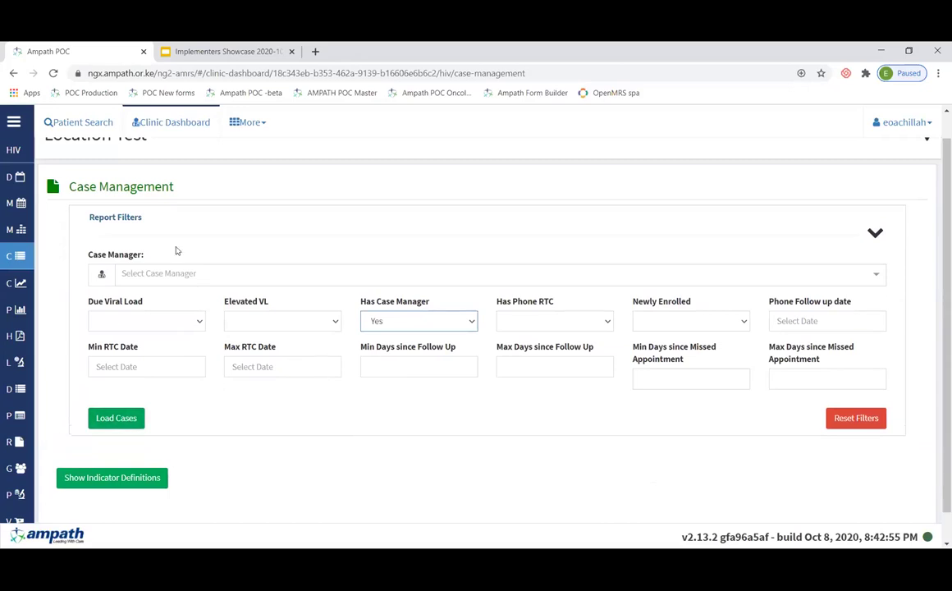
scroll(152, 187, up, 1)
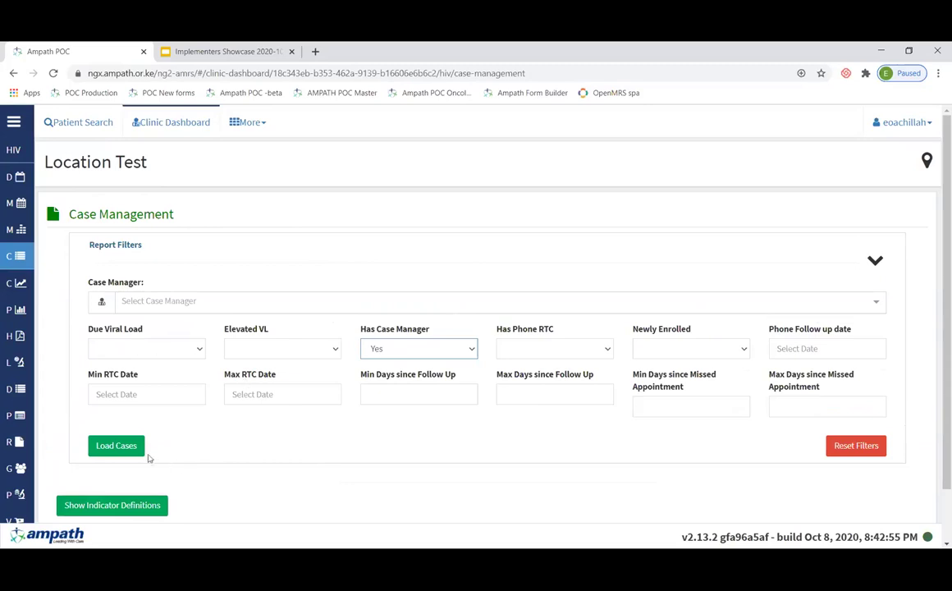
click(121, 447)
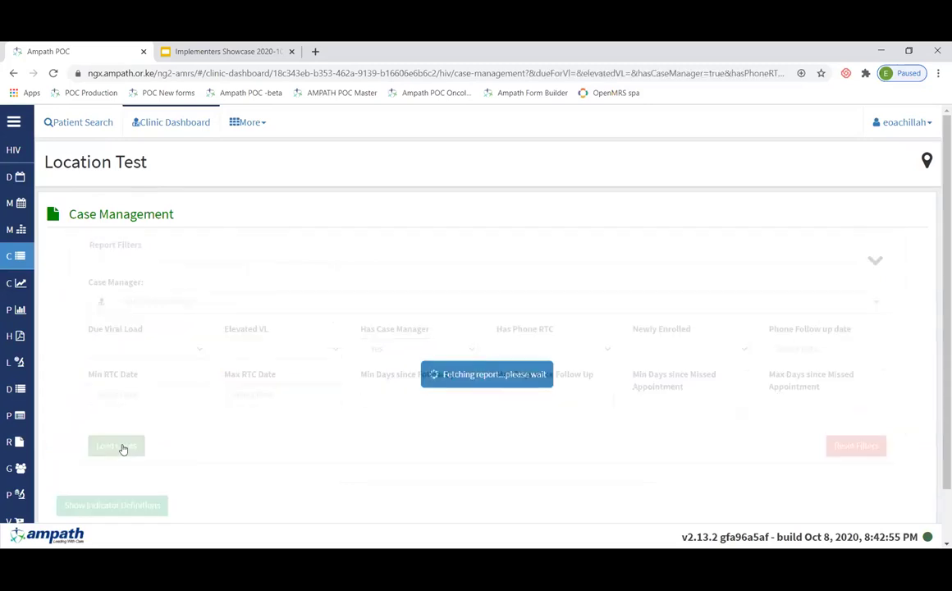
- Change the Case Management report's Has Case Manager filter to No and load the matching cases
scroll(472, 307, down, 1)
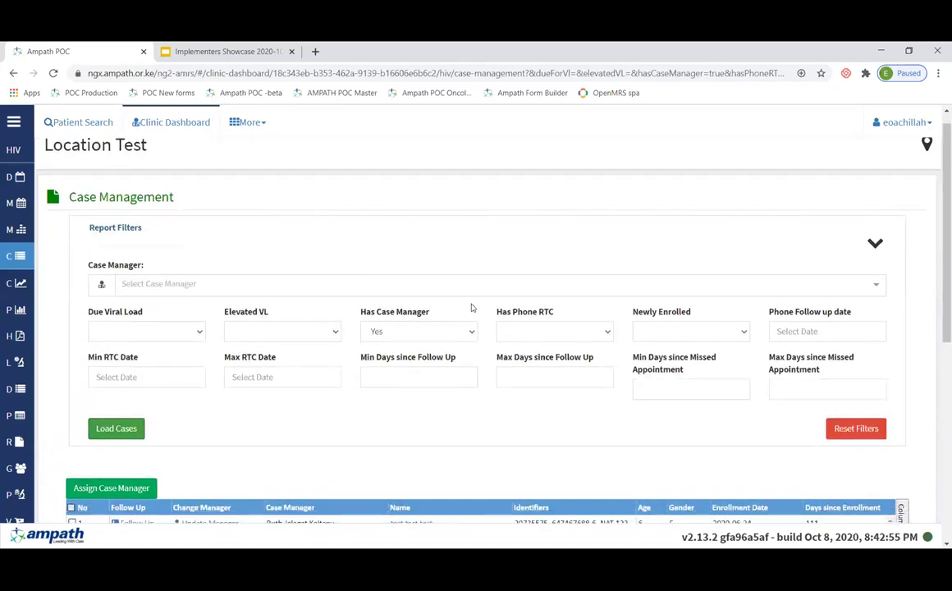
scroll(405, 299, down, 1)
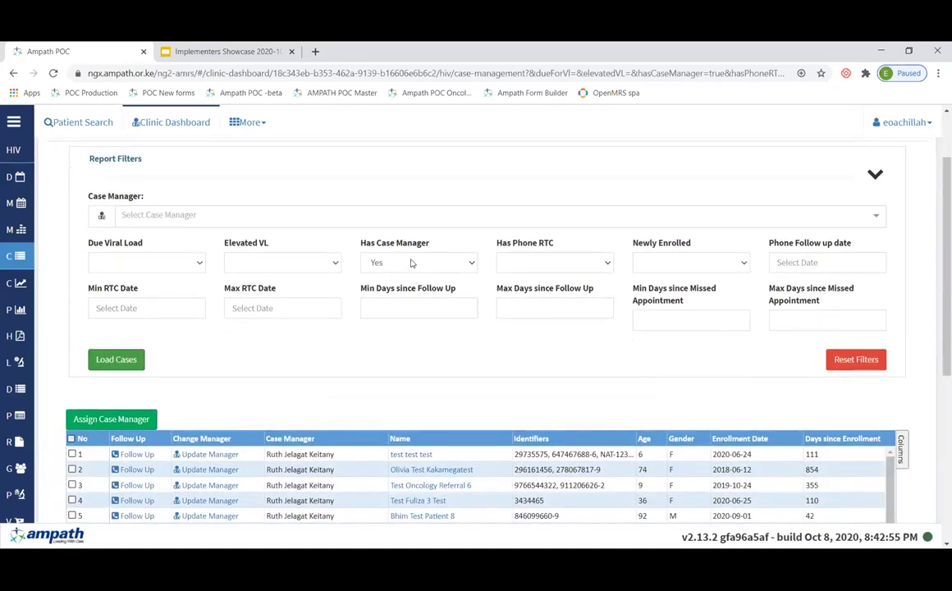
click(412, 263)
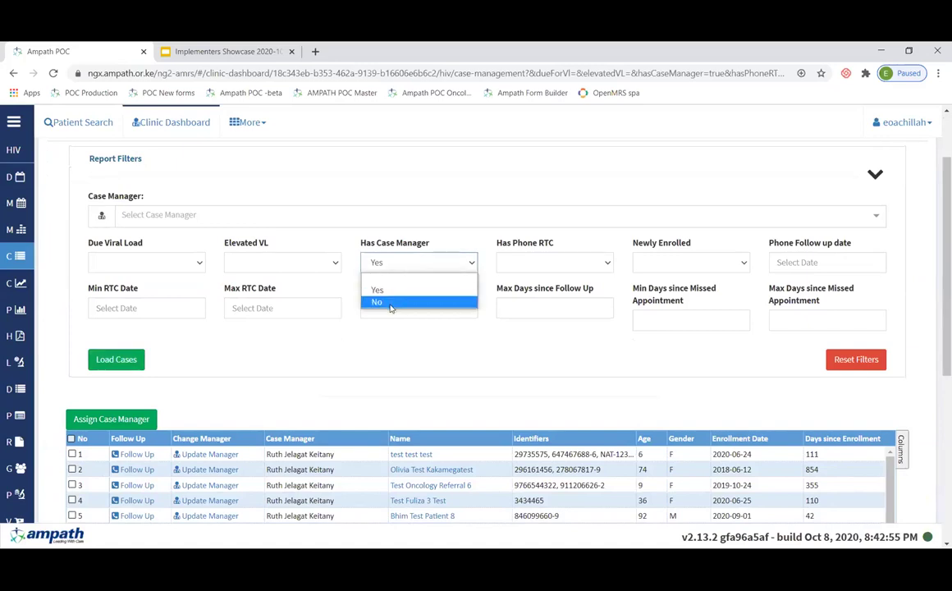
click(410, 301)
click(113, 360)
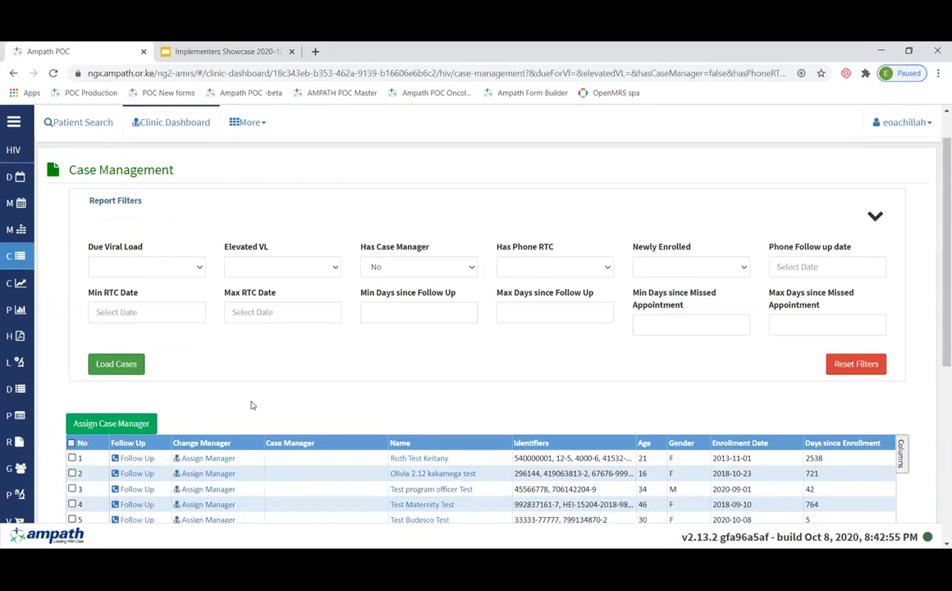
- Try to assign a new case manager to the first patient listed in the Case Management report
scroll(253, 405, down, 1)
scroll(253, 404, down, 1)
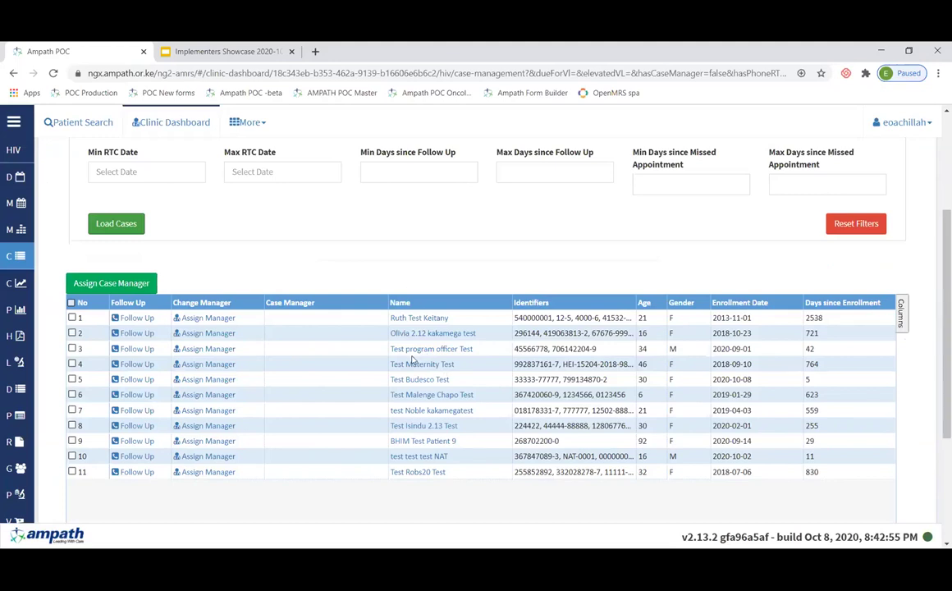
click(206, 318)
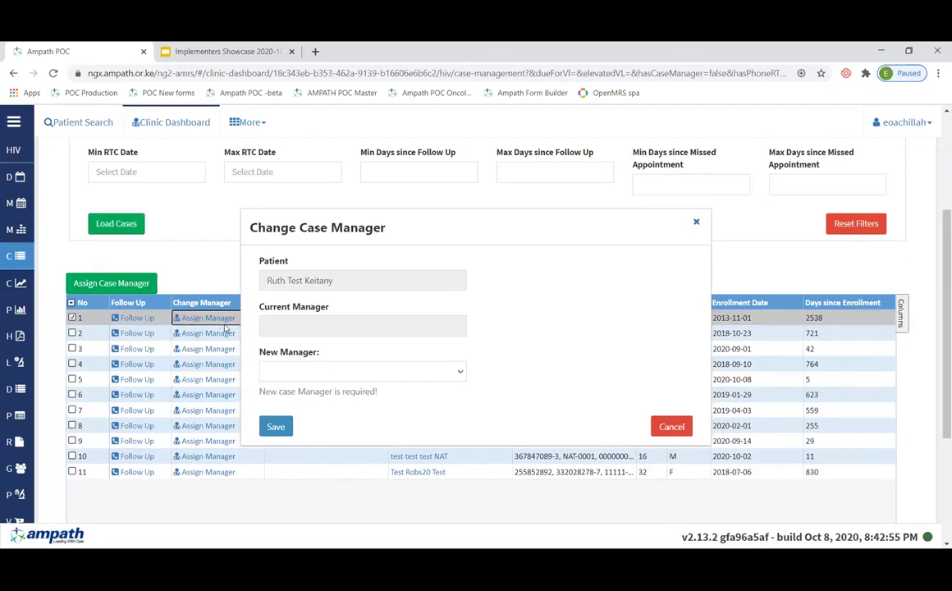
click(319, 374)
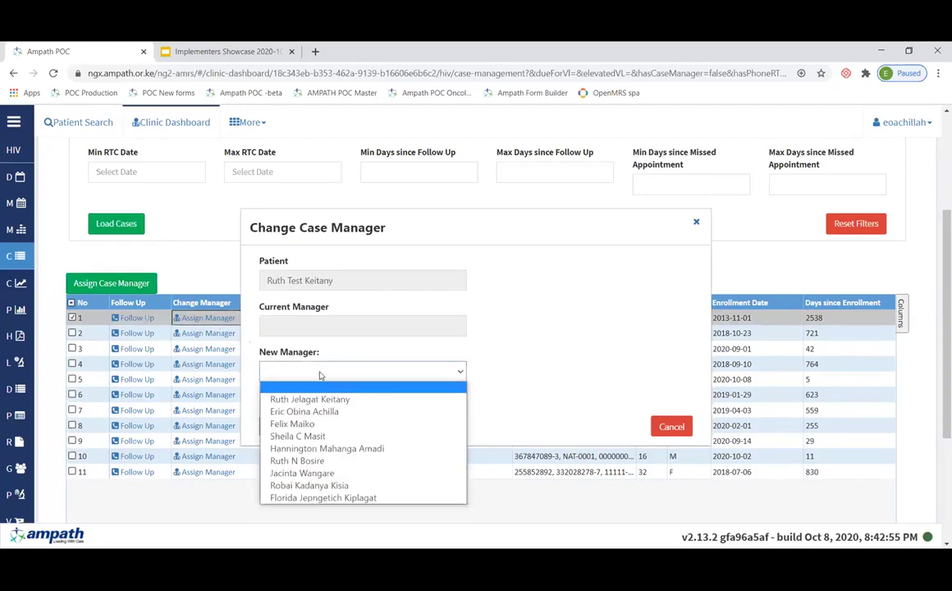
click(299, 424)
click(279, 412)
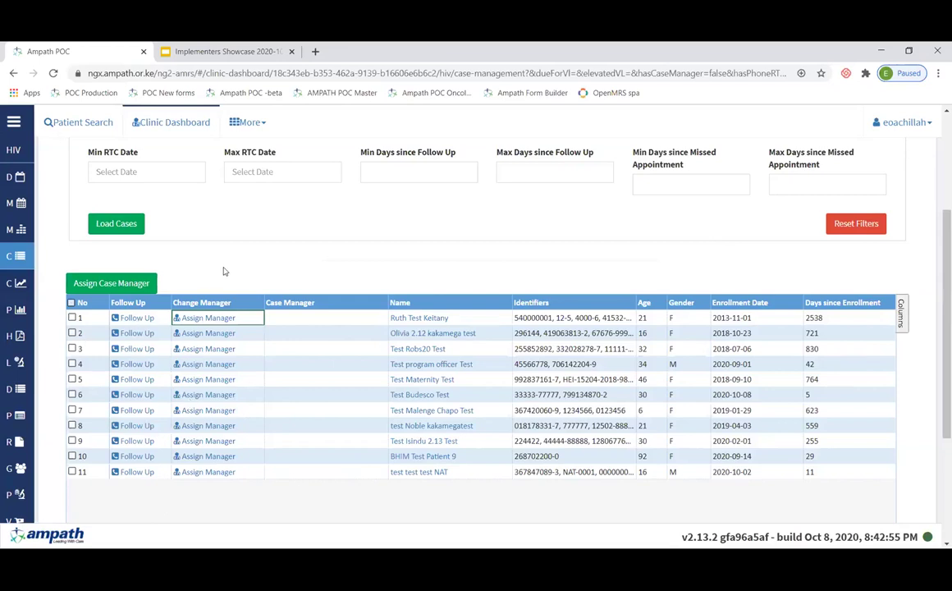
- Examine the Case Management report's filters and the list of patients without a case manager
scroll(223, 270, up, 2)
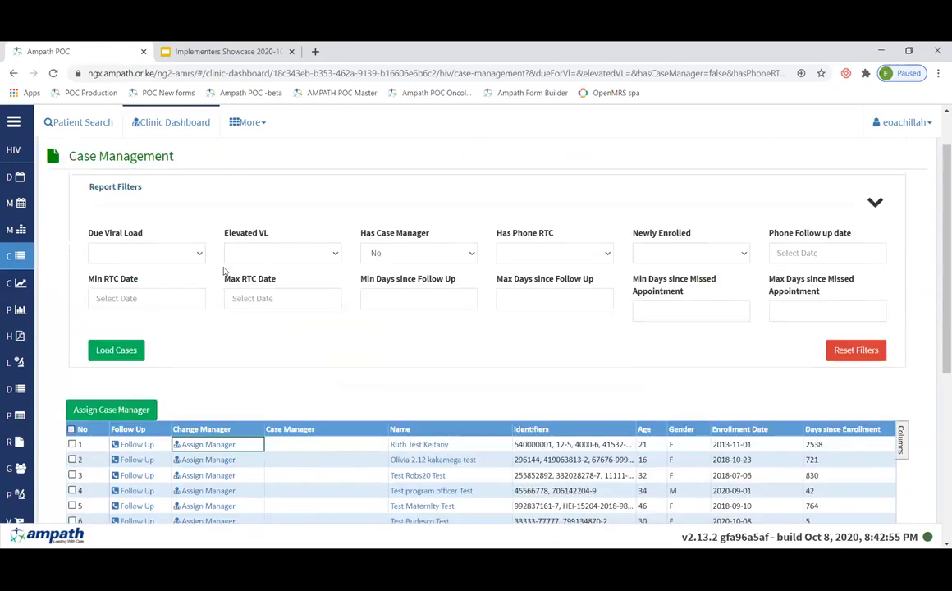
scroll(162, 278, up, 1)
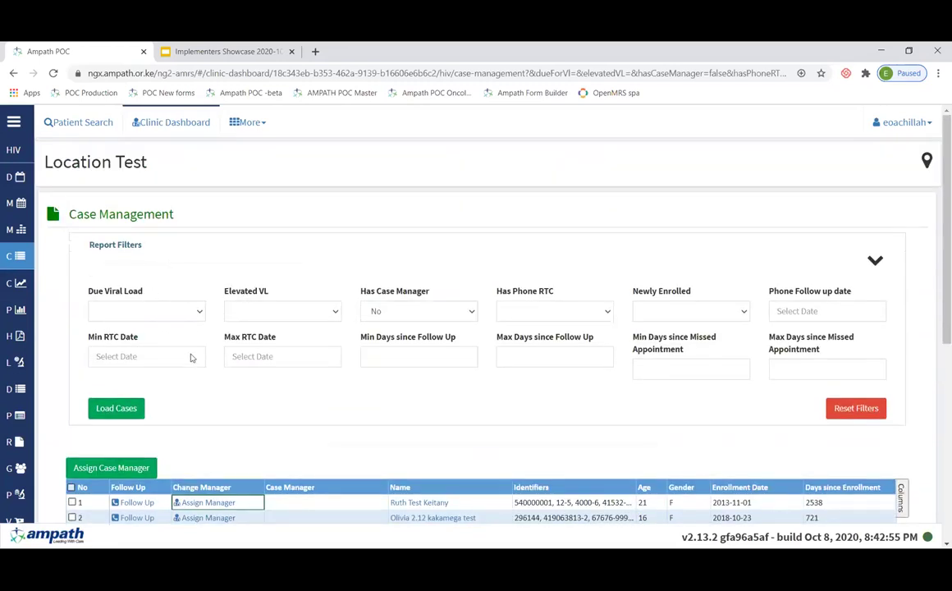
scroll(212, 387, down, 1)
scroll(212, 387, up, 1)
scroll(211, 388, down, 3)
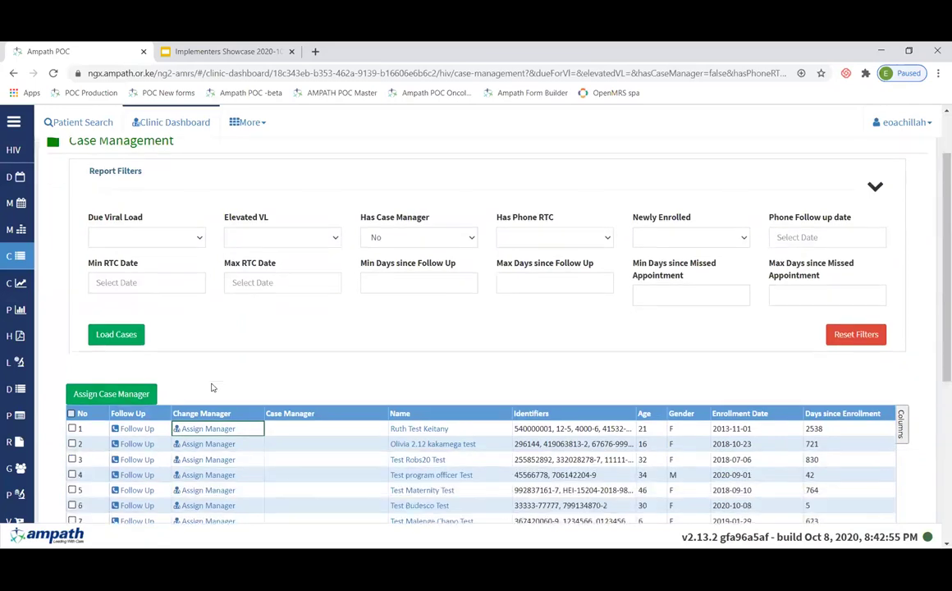
scroll(193, 276, down, 2)
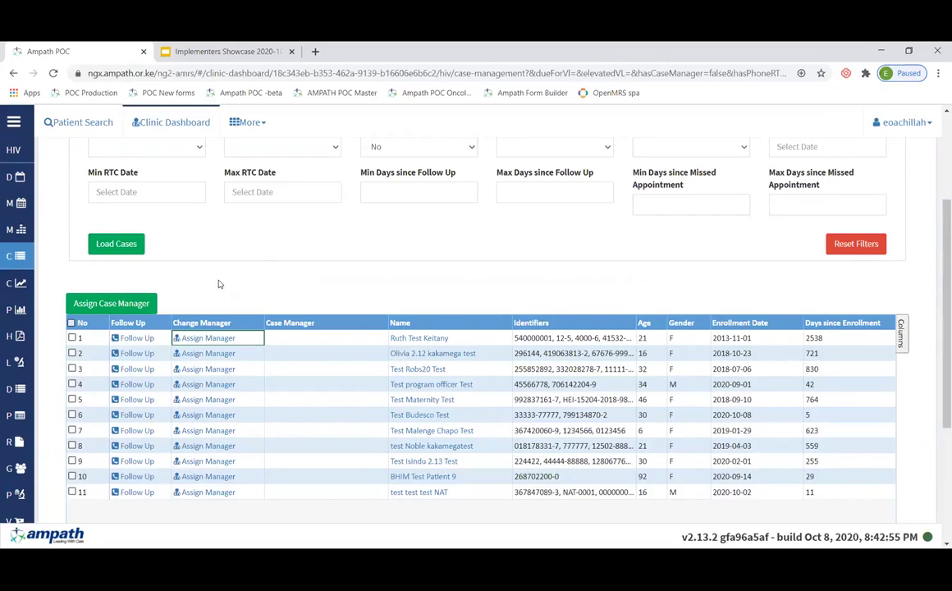
scroll(218, 284, up, 3)
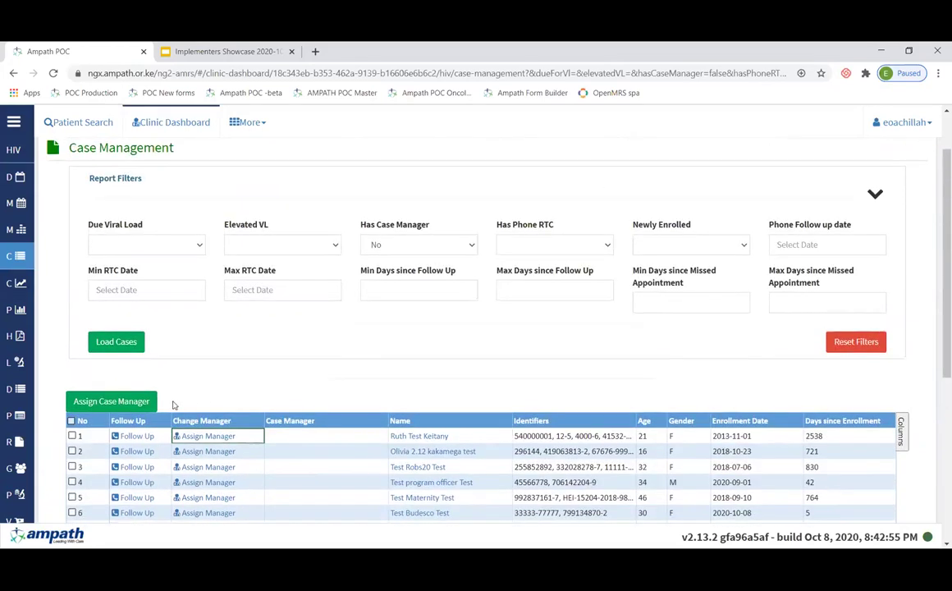
- Start follow-up for the second listed patient and open the patient's HIV Differentiated Care program visit page
scroll(208, 394, down, 2)
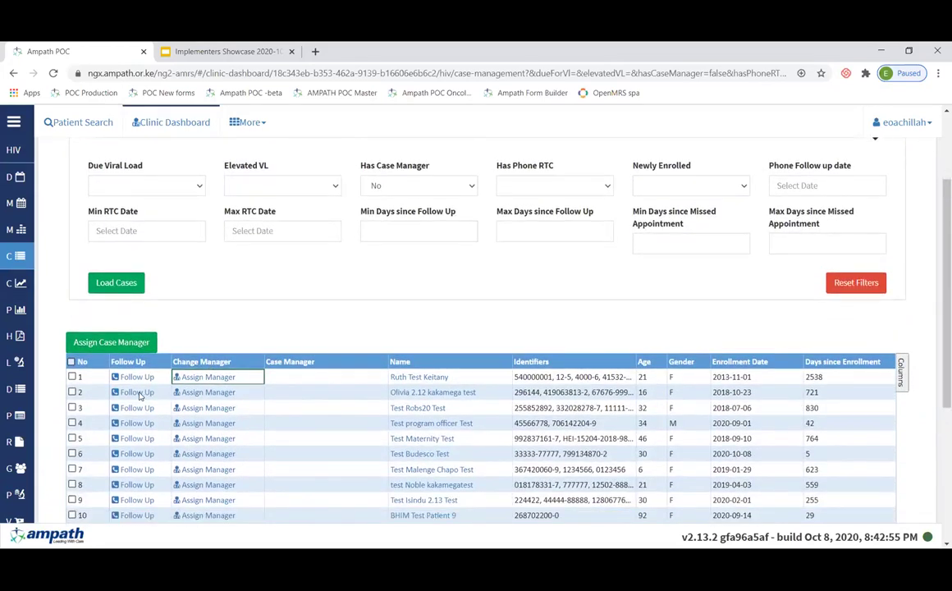
click(138, 393)
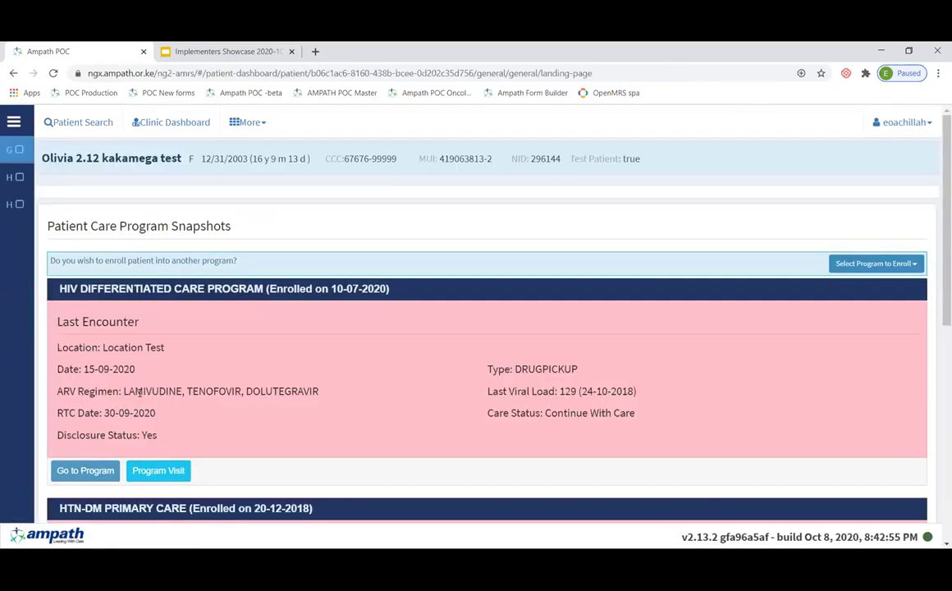
click(13, 121)
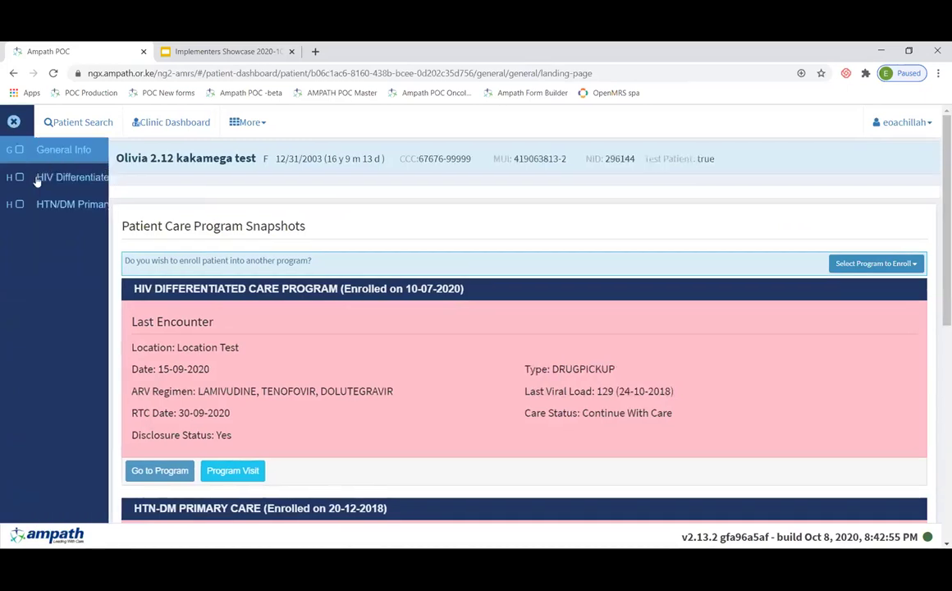
click(37, 178)
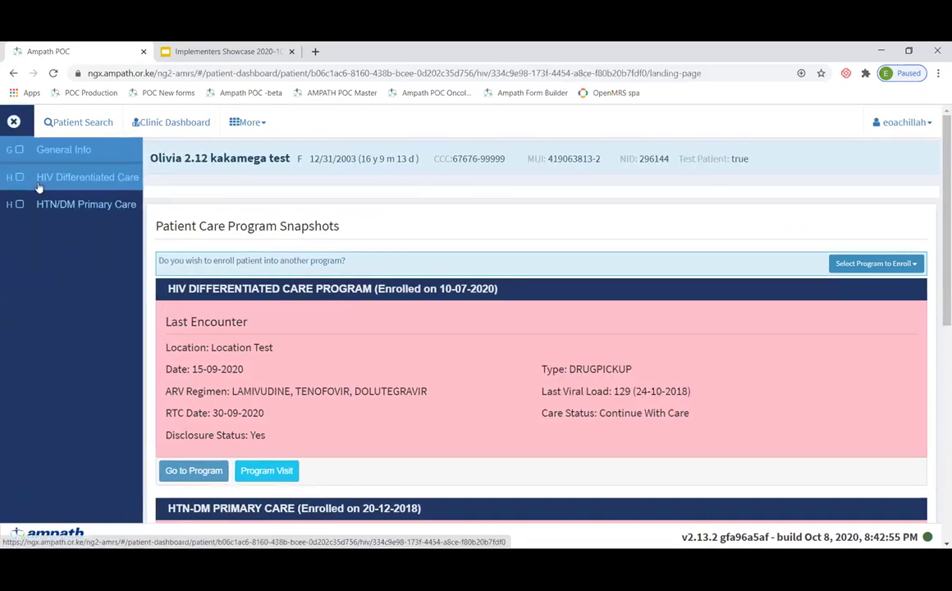
click(39, 186)
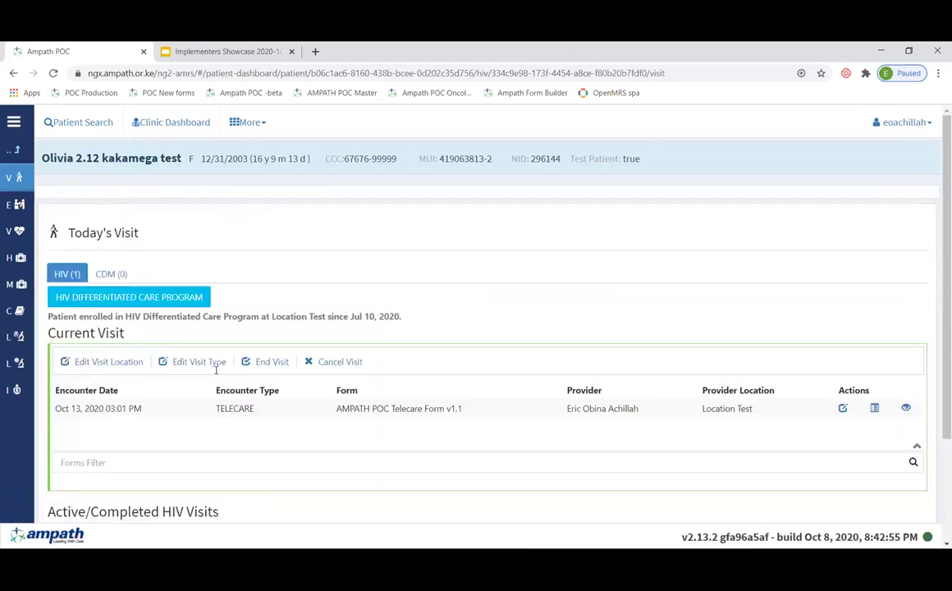
- Review the current visit, then open the 2020-10-13 TELECARE encounter for editing from the patient's visit history
scroll(216, 369, down, 3)
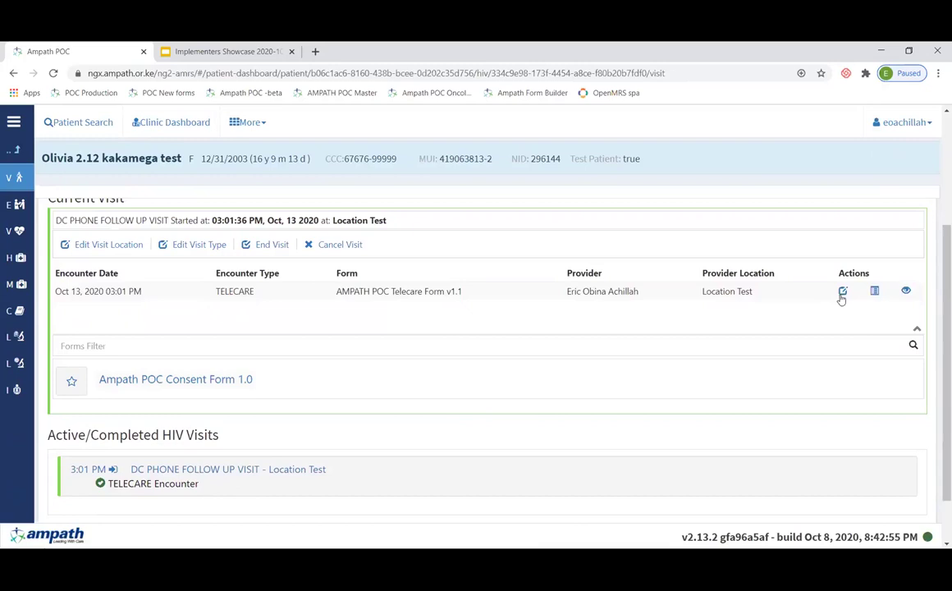
scroll(442, 421, down, 1)
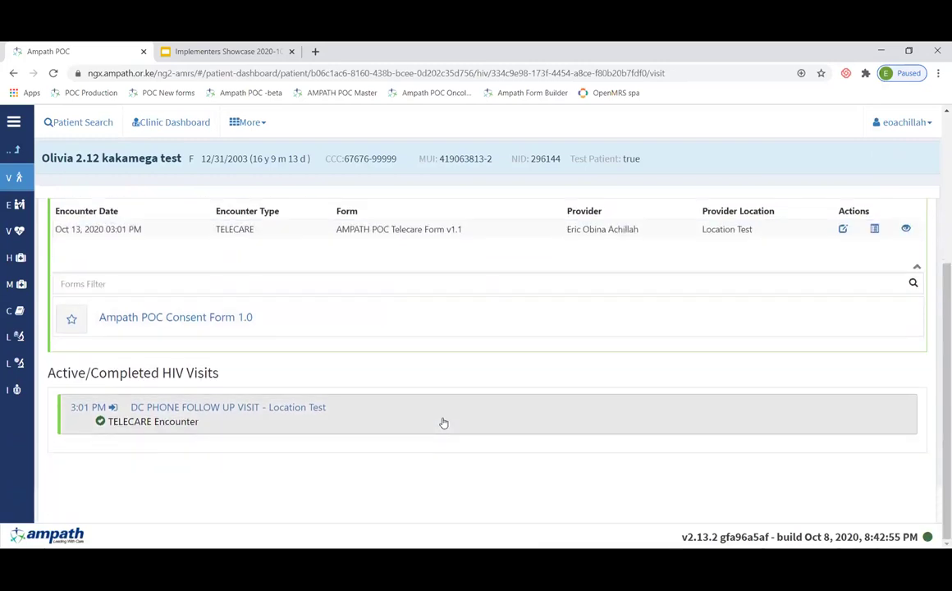
scroll(278, 285, up, 1)
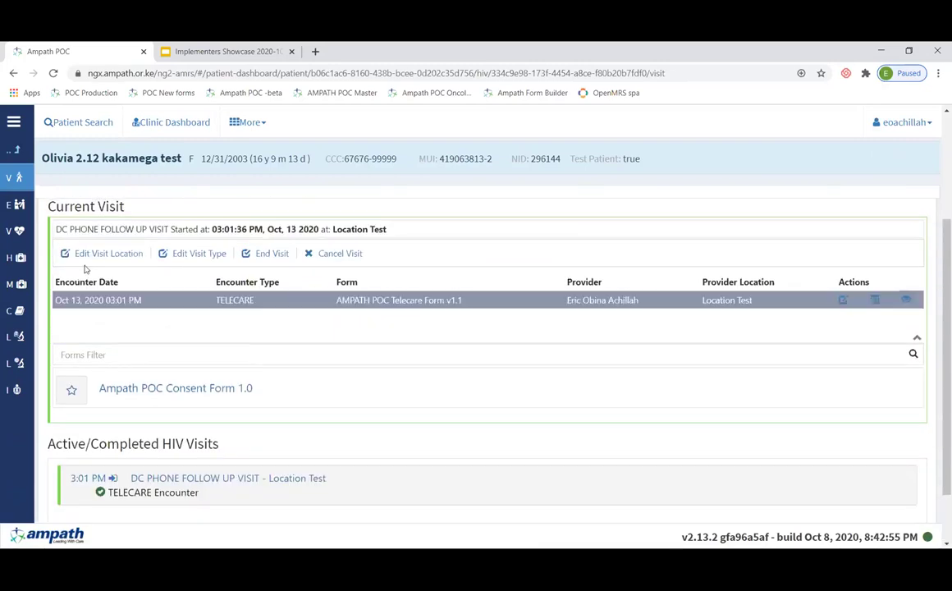
click(8, 204)
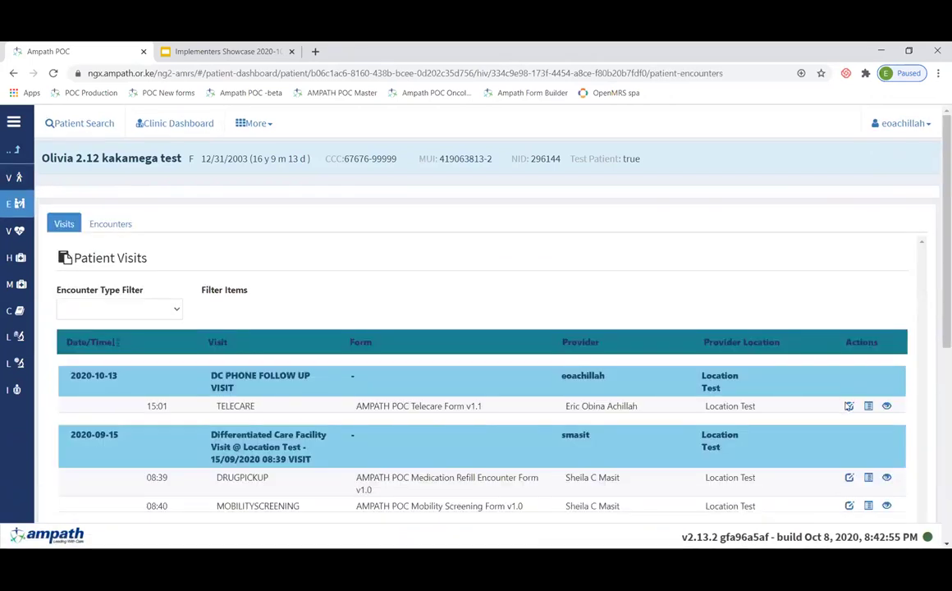
click(849, 406)
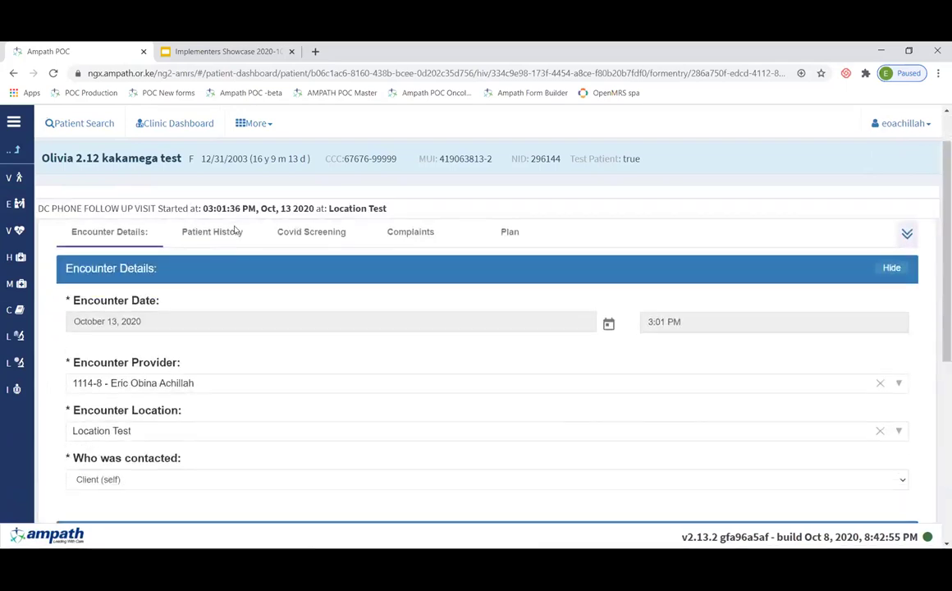
- Examine the Telecare form's Encounter Details, including the Who was contacted options and the Current Patient Location fields
scroll(234, 229, down, 3)
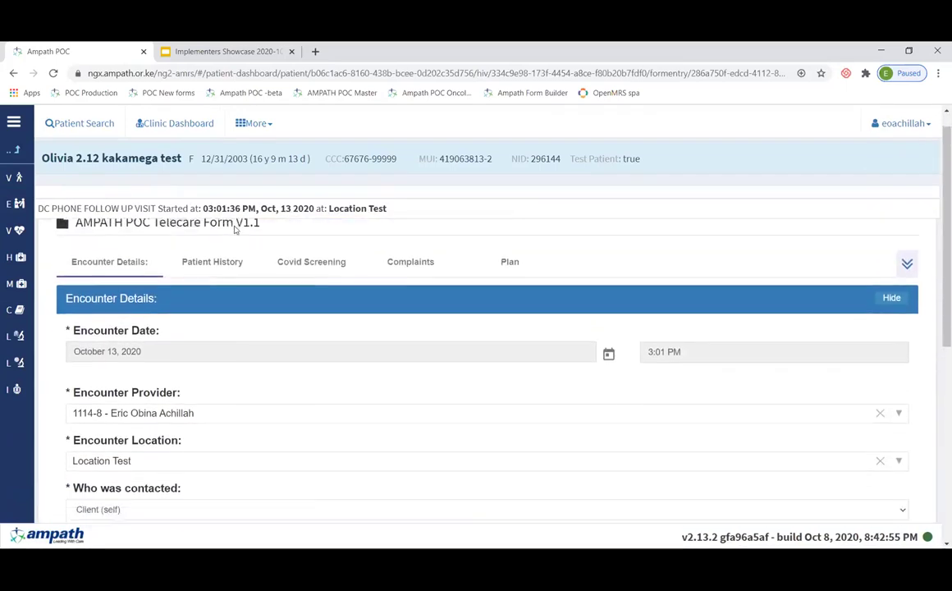
scroll(234, 229, down, 1)
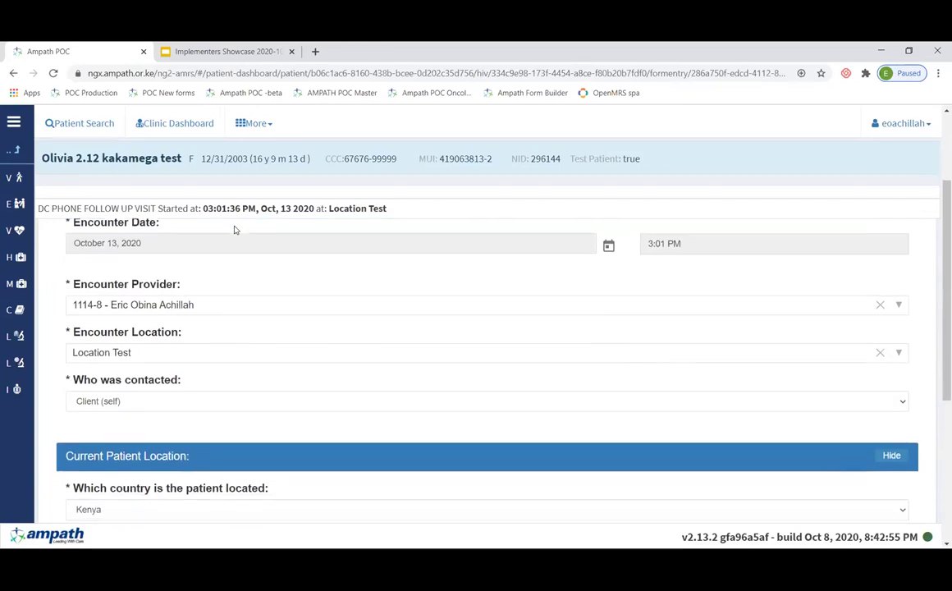
click(156, 401)
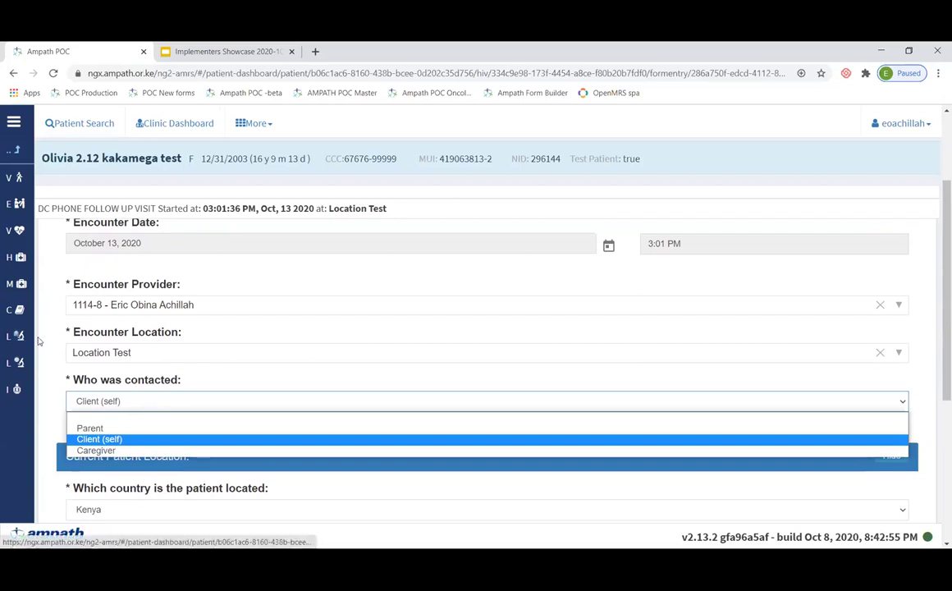
click(73, 352)
scroll(80, 362, up, 1)
scroll(80, 361, down, 4)
scroll(79, 362, up, 4)
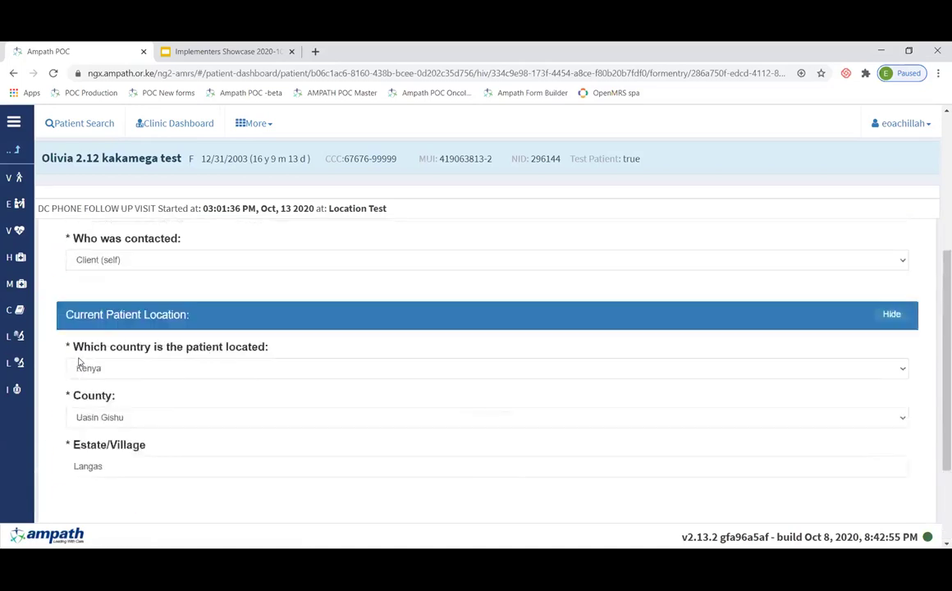
scroll(180, 435, down, 1)
scroll(181, 435, up, 2)
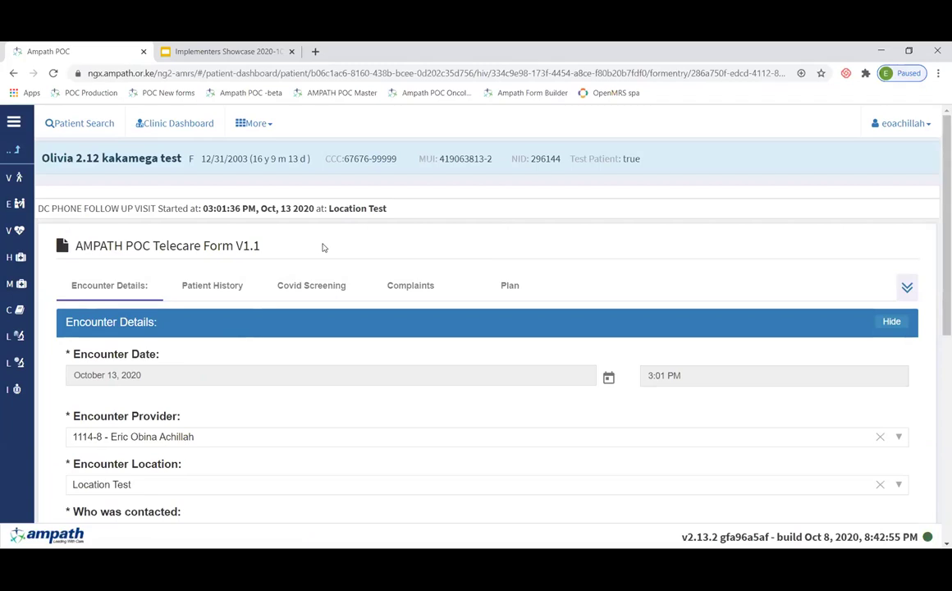
scroll(176, 377, down, 2)
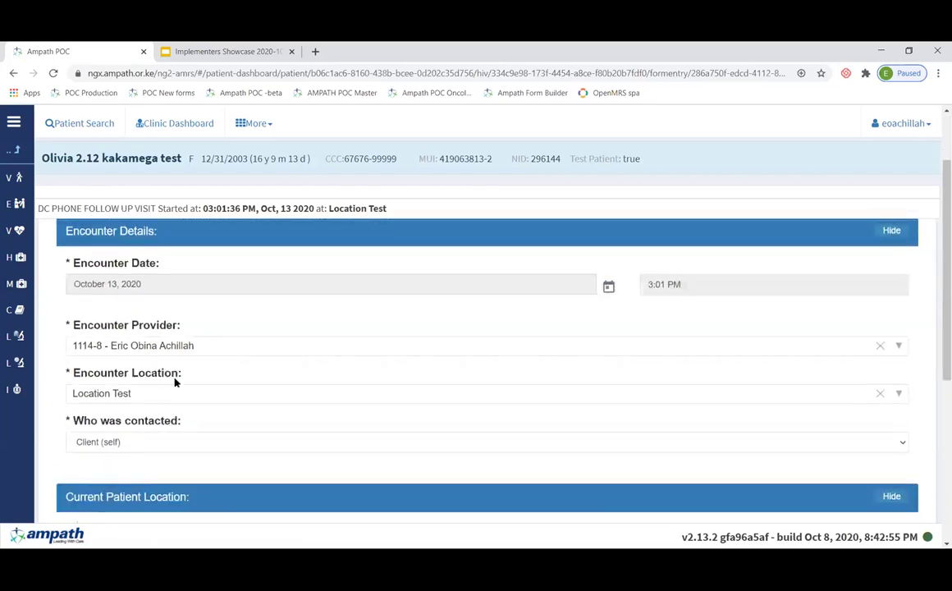
scroll(174, 382, down, 1)
scroll(213, 336, up, 4)
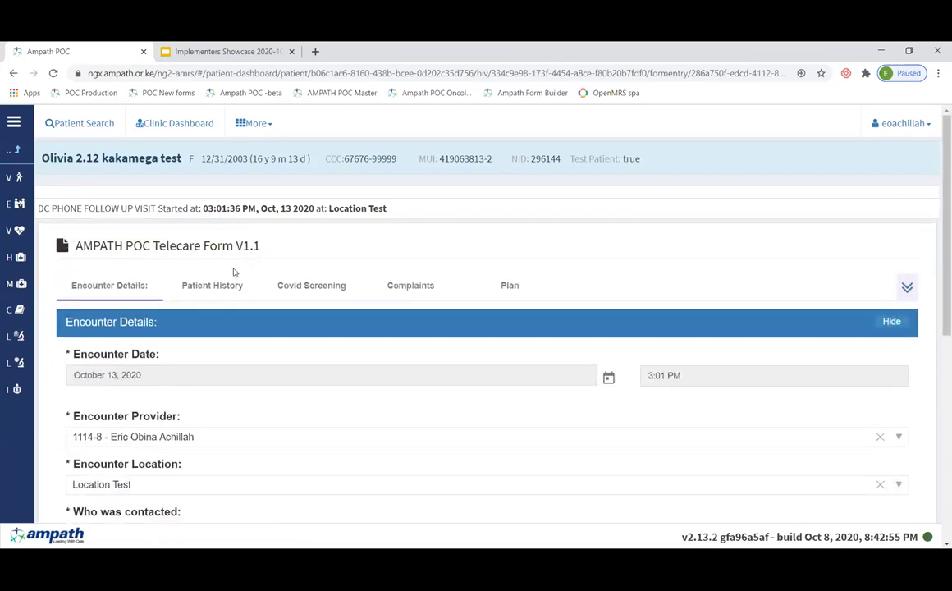
- Open the Telecare form's Covid Screening section and review its questions and screening result field
click(320, 287)
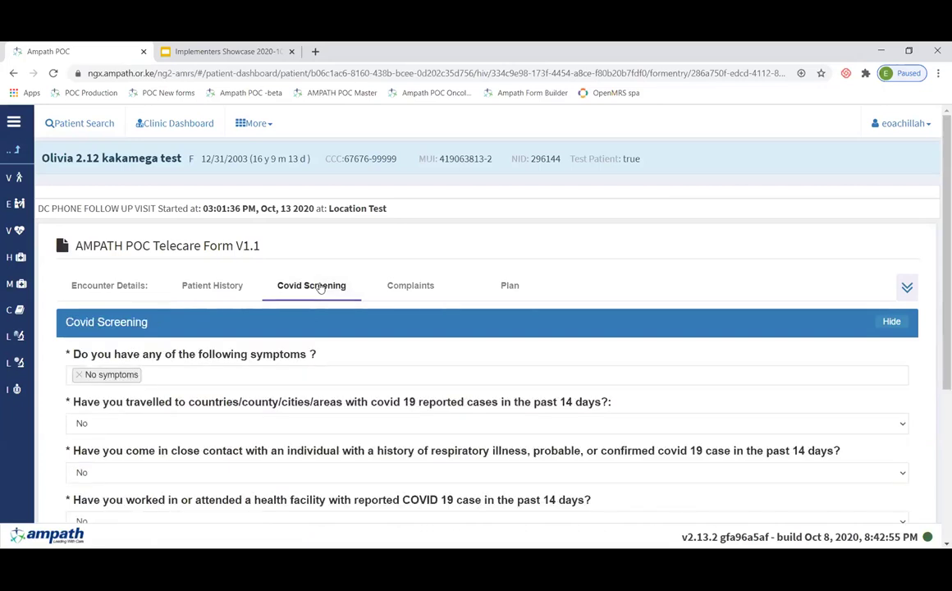
scroll(312, 270, down, 4)
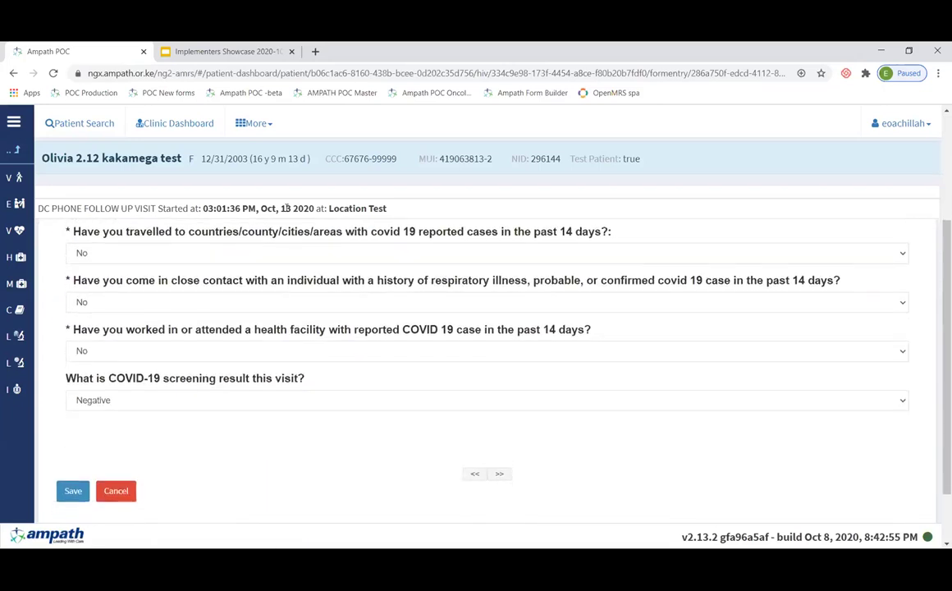
scroll(286, 207, down, 1)
scroll(286, 207, up, 5)
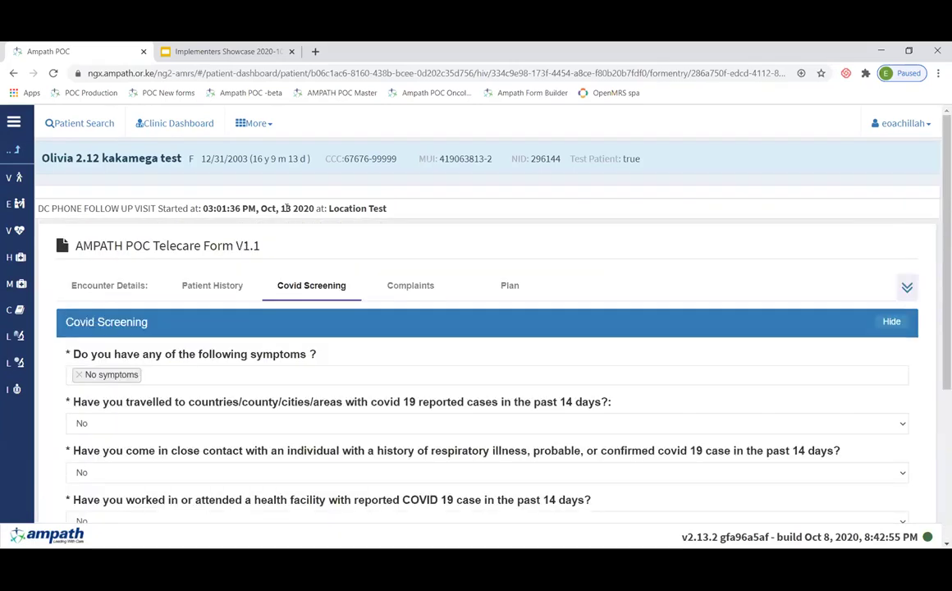
scroll(286, 208, down, 2)
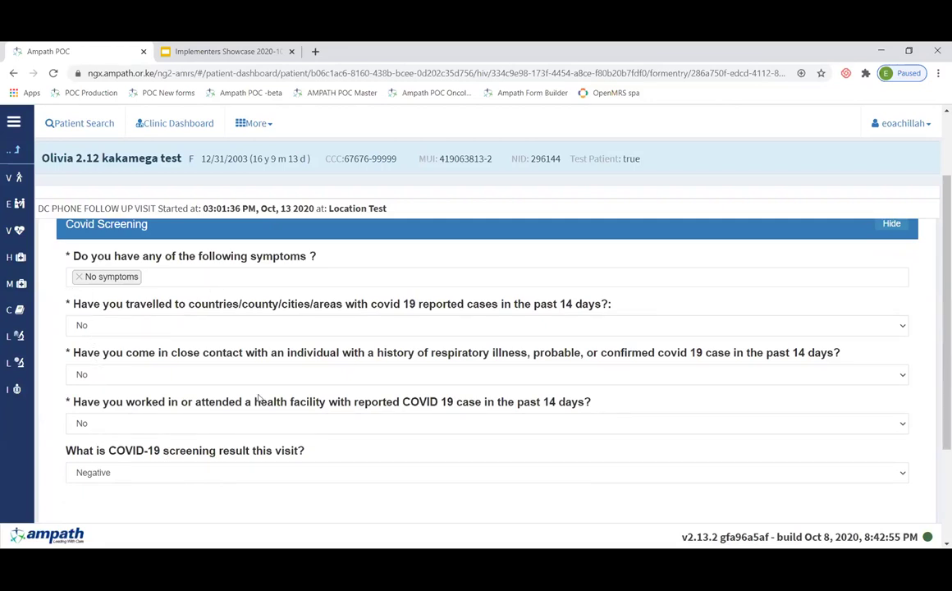
scroll(259, 395, up, 2)
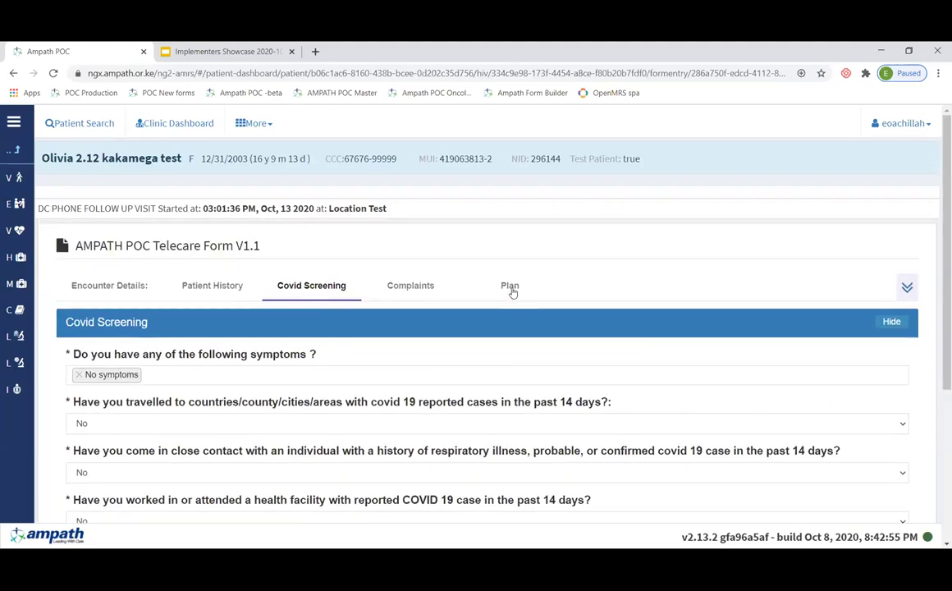
- Review the Telecare form's Plan section down to the Next Appointment fields and save the form
right_click(511, 291)
click(502, 289)
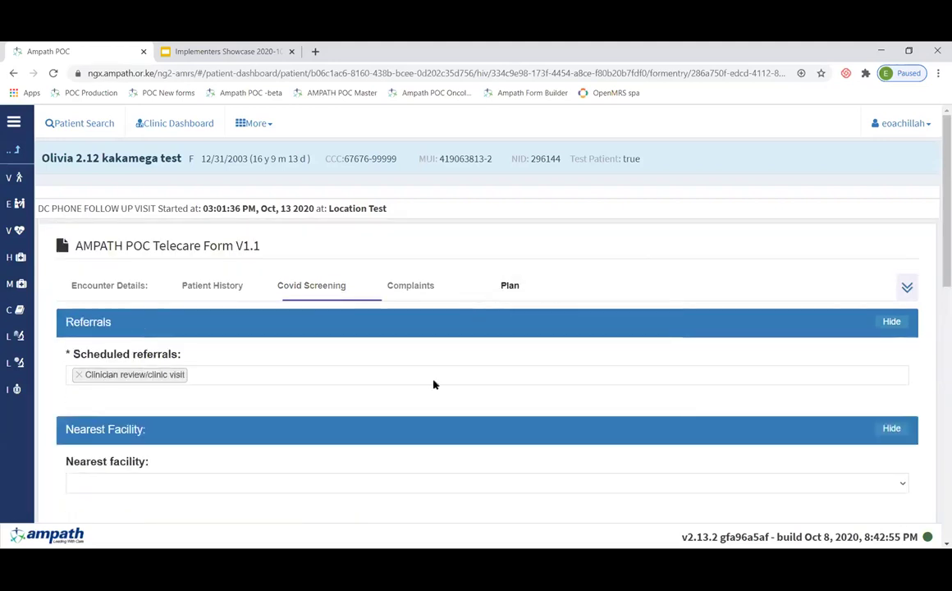
scroll(335, 526, down, 6)
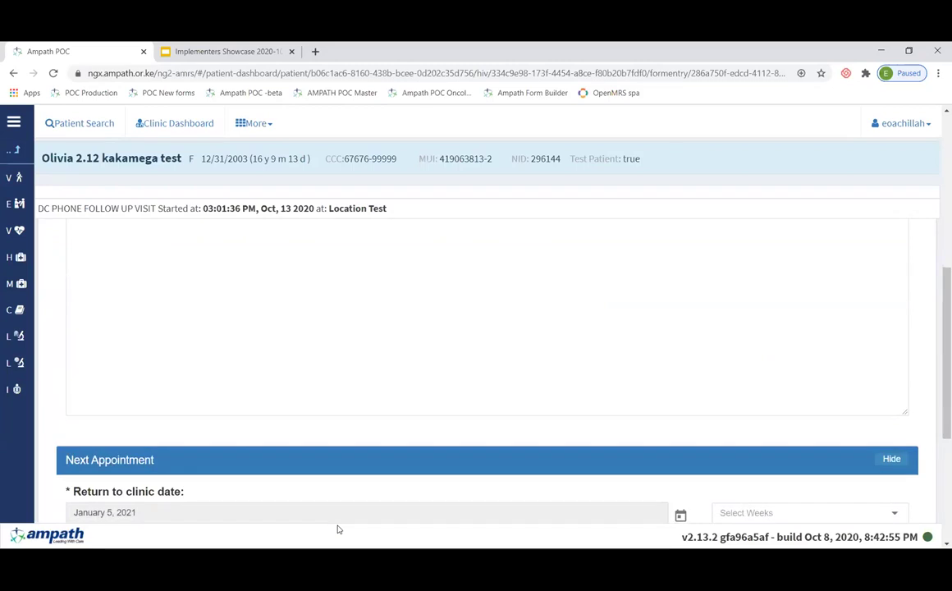
scroll(336, 530, down, 3)
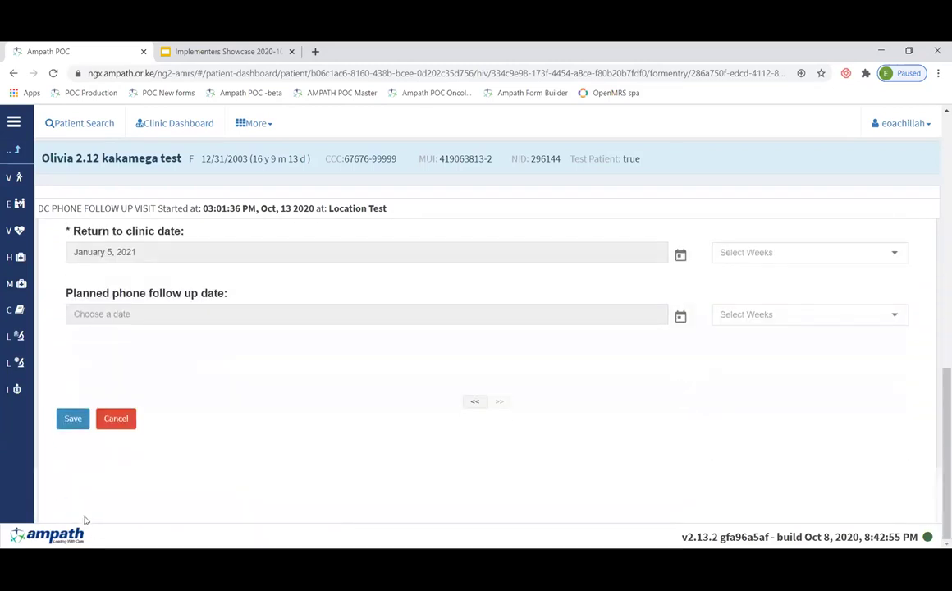
click(73, 419)
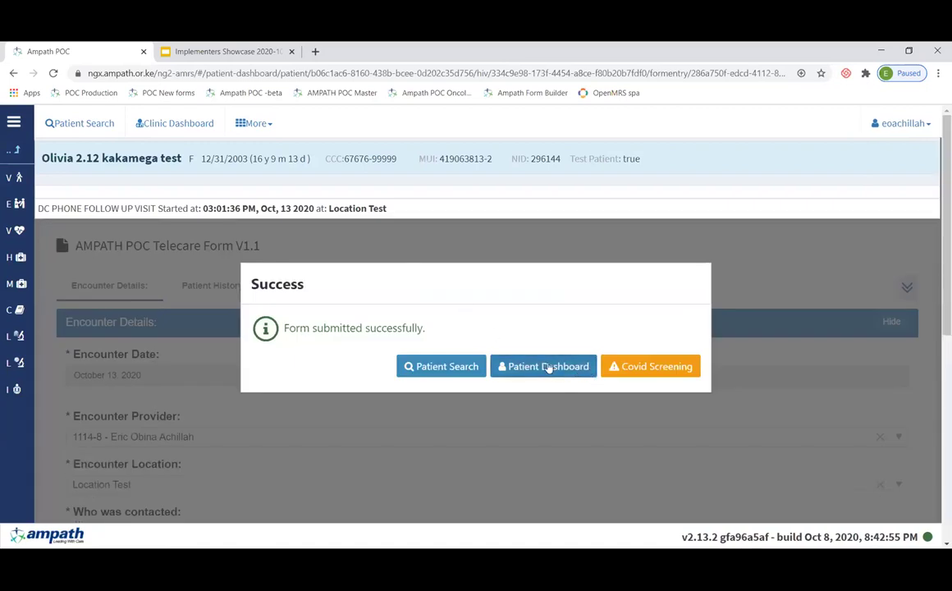
- Return to the patient dashboard and review the patient's care program snapshots
click(548, 366)
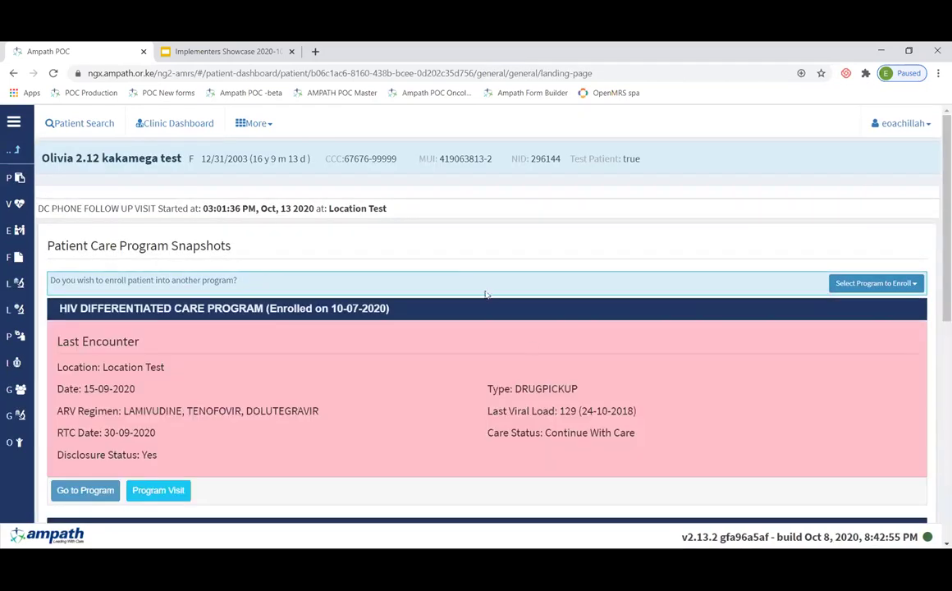
scroll(303, 275, down, 5)
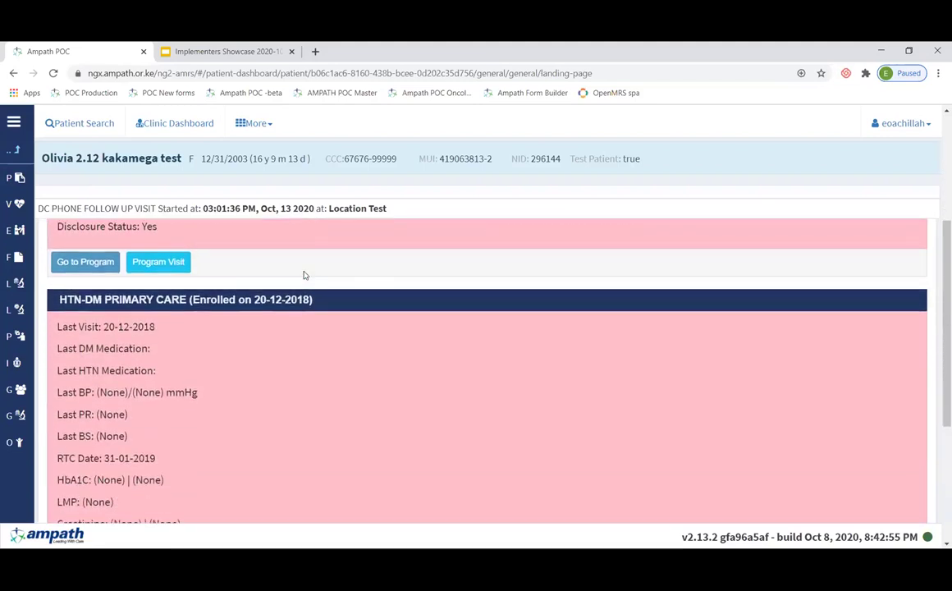
scroll(304, 275, up, 3)
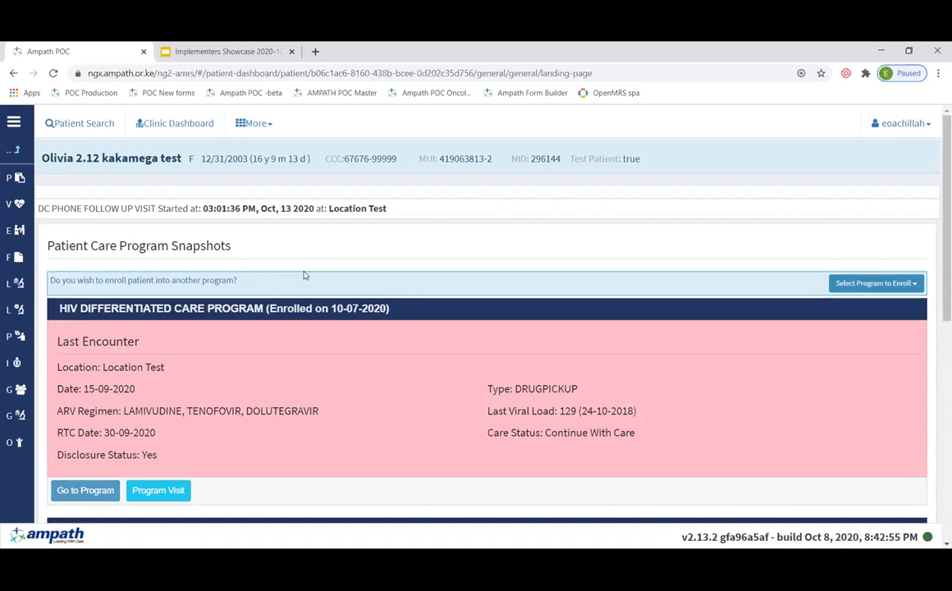
- Open the clinic dashboard, look through the list of HIV reports and tools, and go to Case Management
click(172, 121)
click(17, 123)
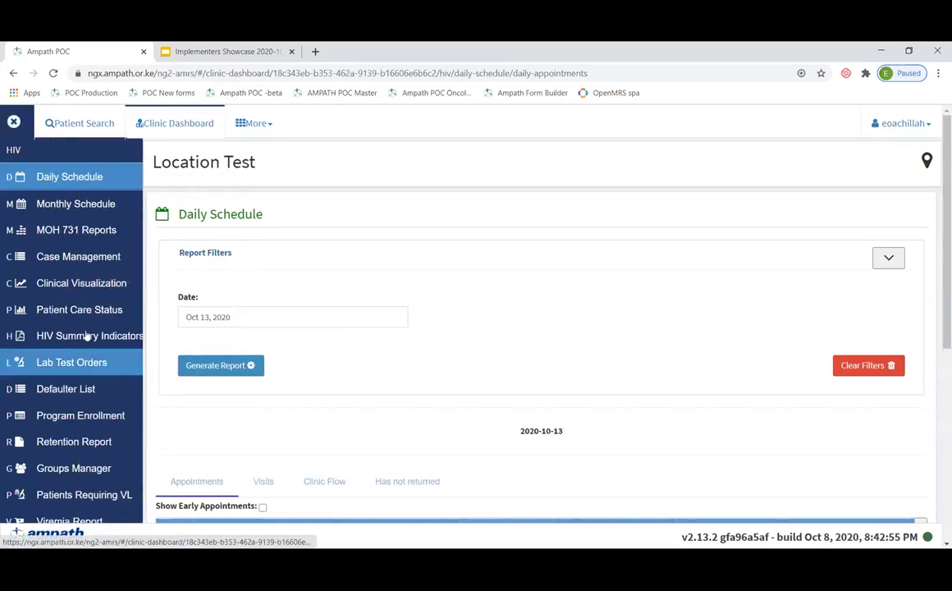
scroll(82, 422, down, 3)
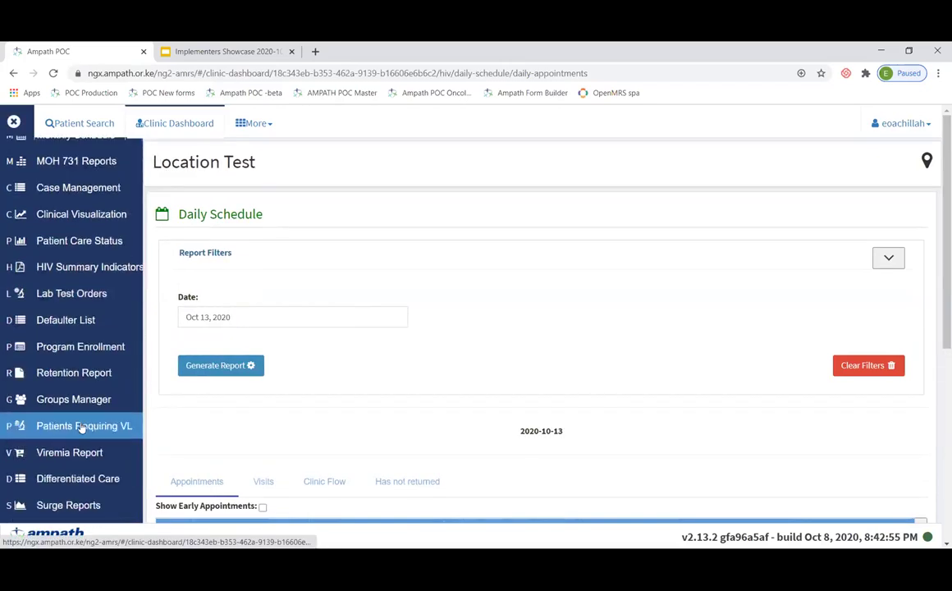
scroll(82, 424, down, 1)
scroll(82, 425, up, 5)
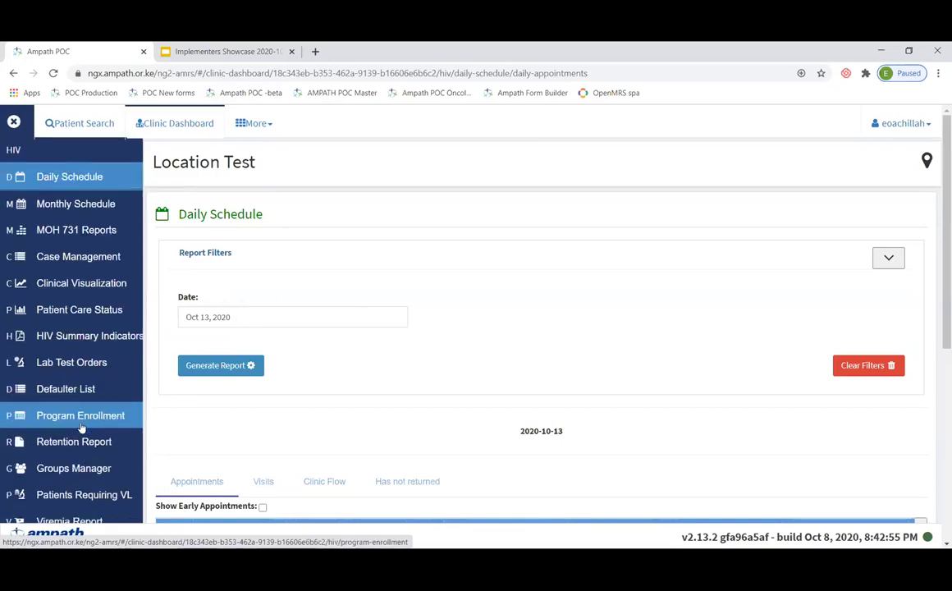
click(83, 260)
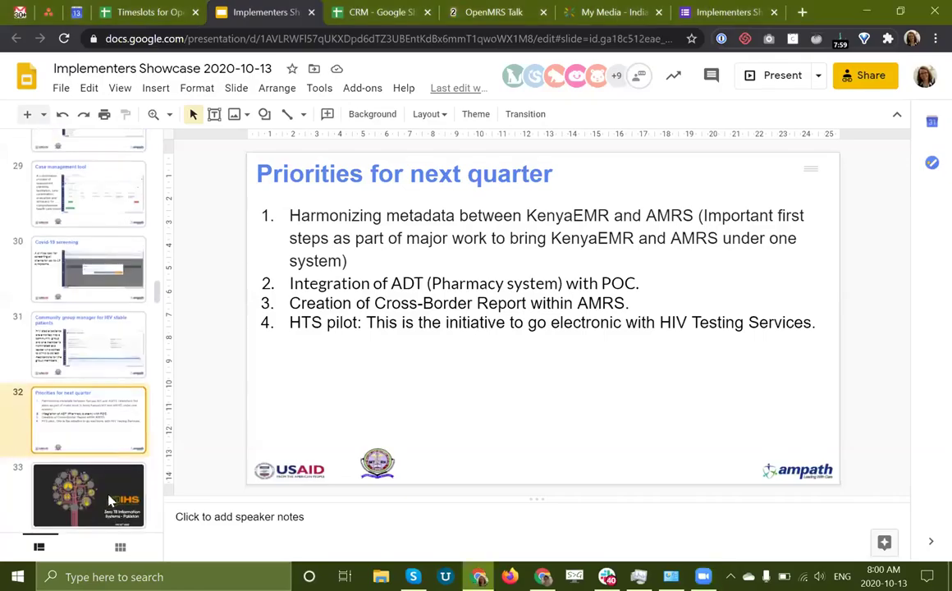
- In the Implementers Showcase Google Slides deck, present from the Zero TB Information Systems - Pakistan slide and advance to Zero TB Project Detail
click(111, 500)
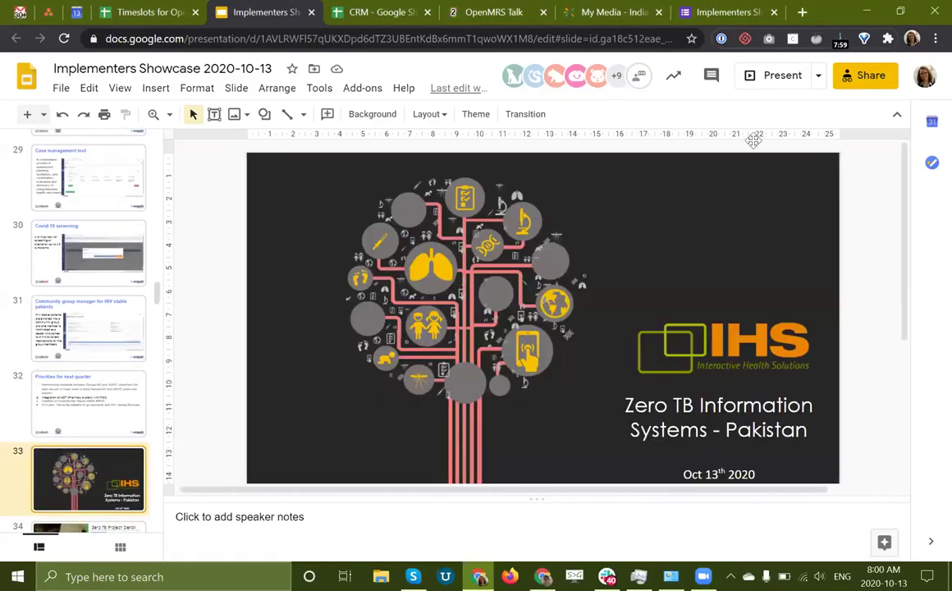
click(768, 80)
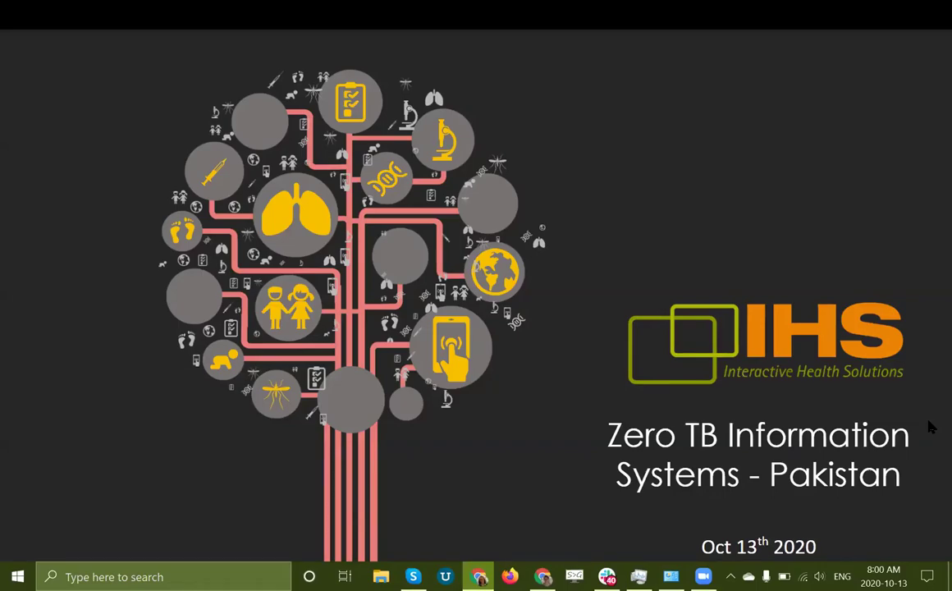
key(Right)
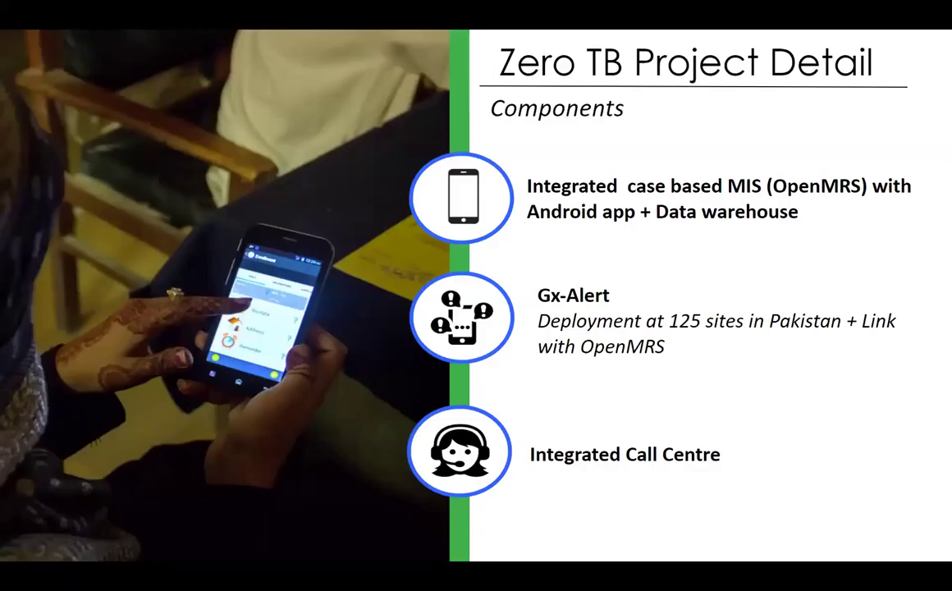